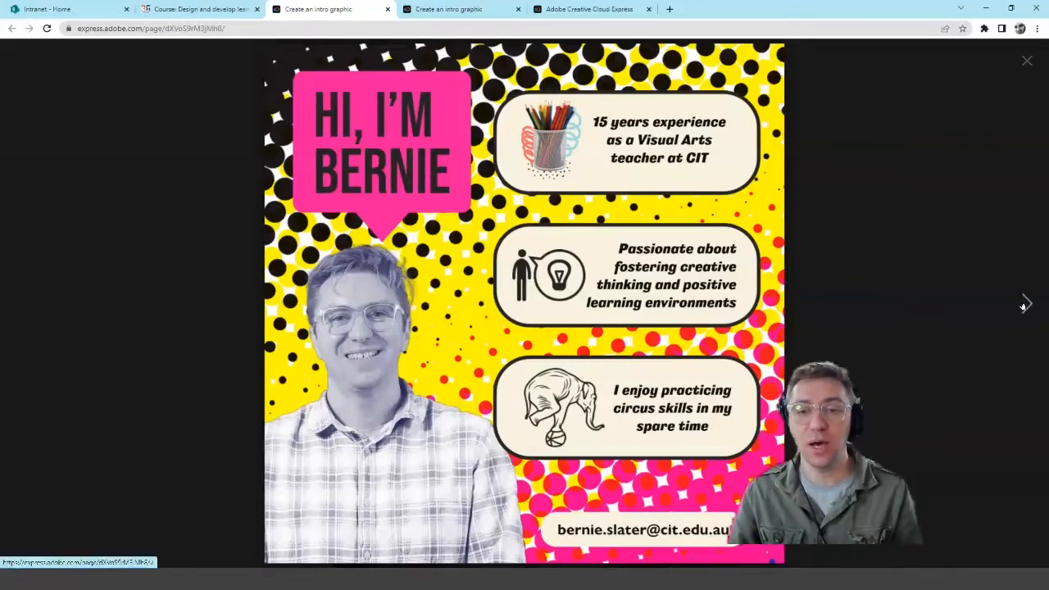
Look through the example intro graphics in the page's image gallery and close the gallery
{"action": "left_click", "coordinate": [1024, 306]}
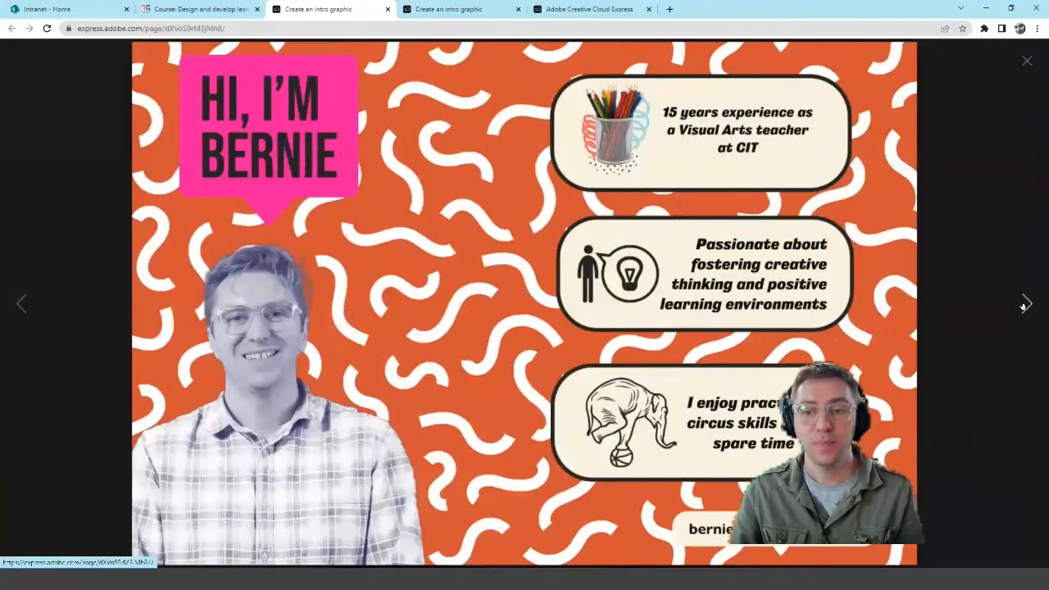
{"action": "left_click", "coordinate": [1024, 306]}
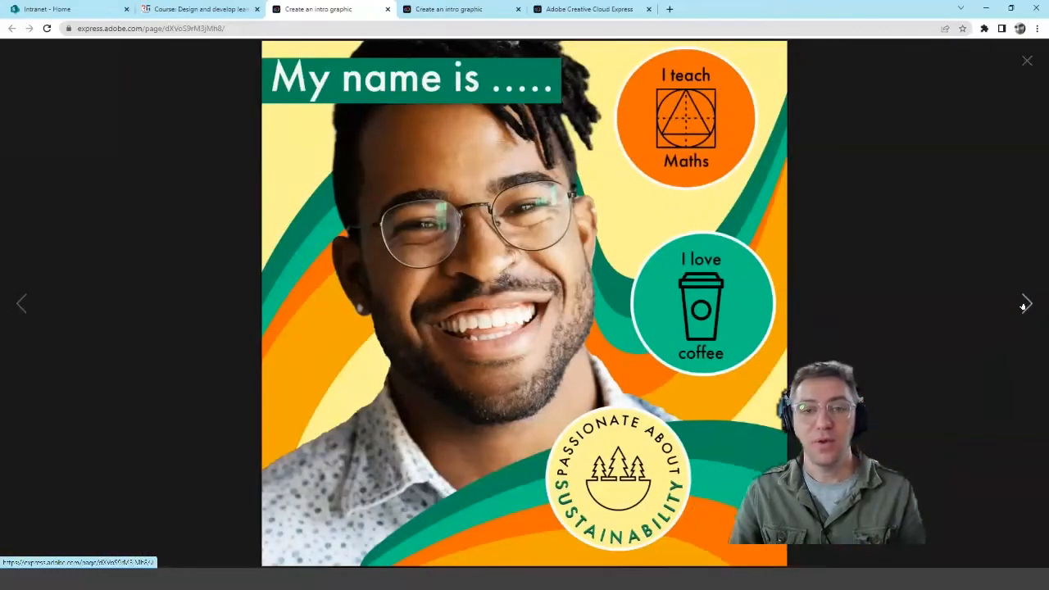
{"action": "left_click", "coordinate": [1024, 305]}
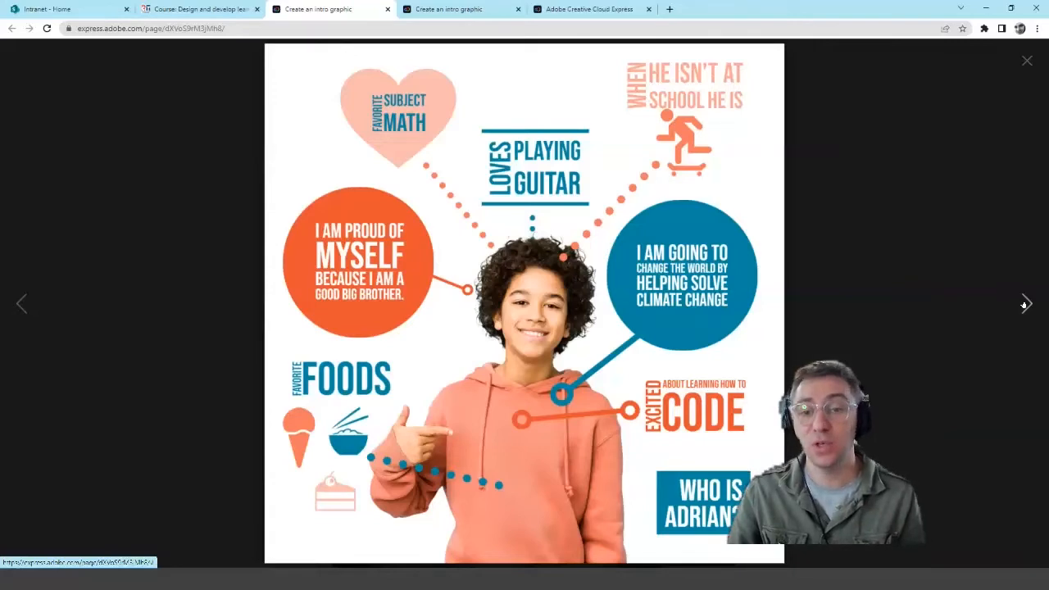
{"action": "left_click", "coordinate": [1024, 305]}
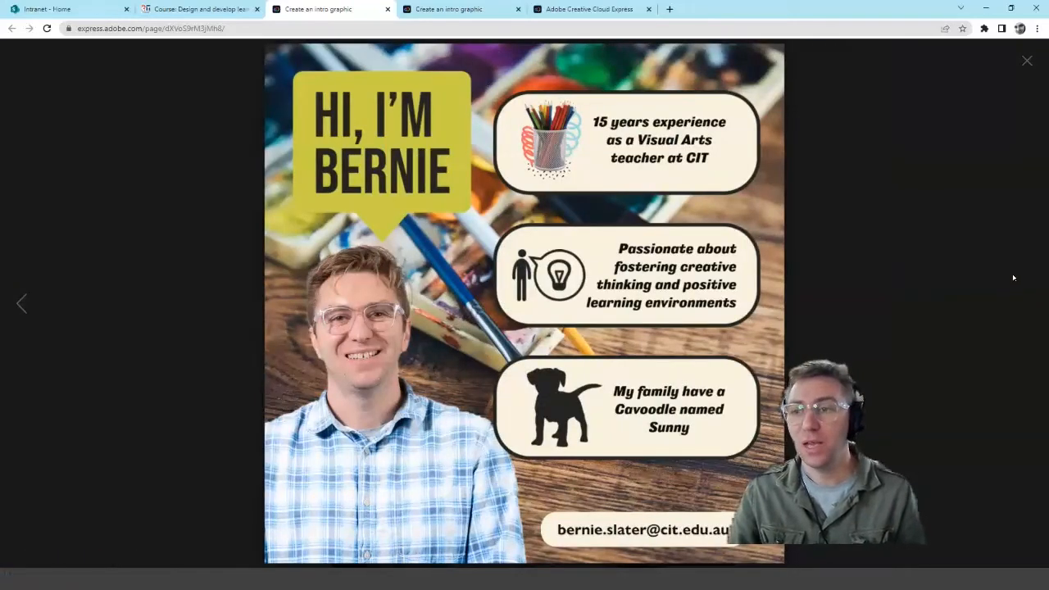
{"action": "left_click", "coordinate": [1023, 64]}
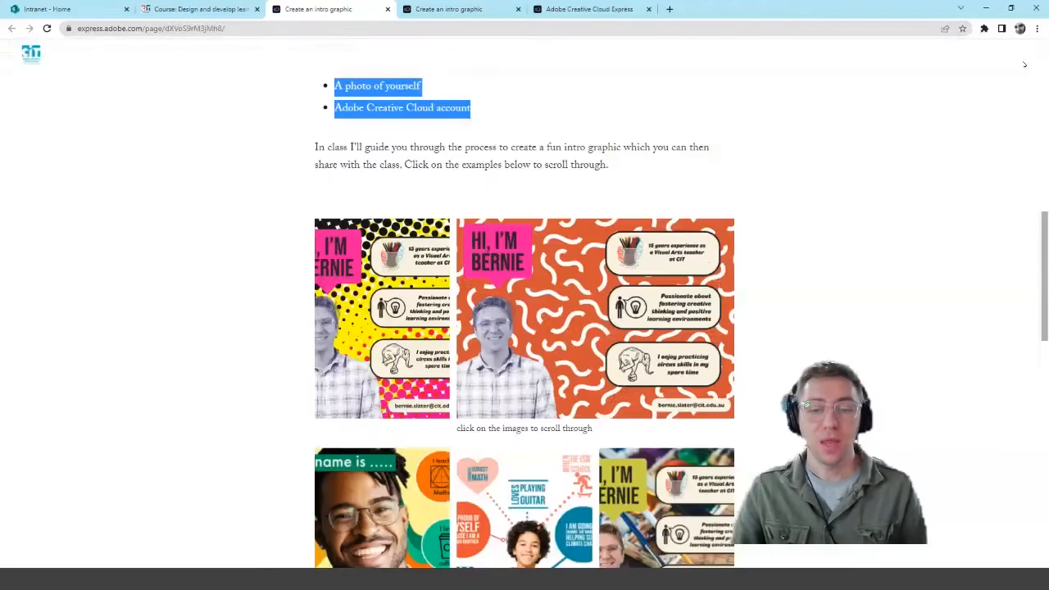
Open the starter templates linked on the page and create a project from the "Intro graphic 2 insta size" template
{"action": "scroll", "coordinate": [668, 212], "scroll_direction": "down", "scroll_amount": 6}
{"action": "scroll", "coordinate": [668, 212], "scroll_direction": "down", "scroll_amount": 1}
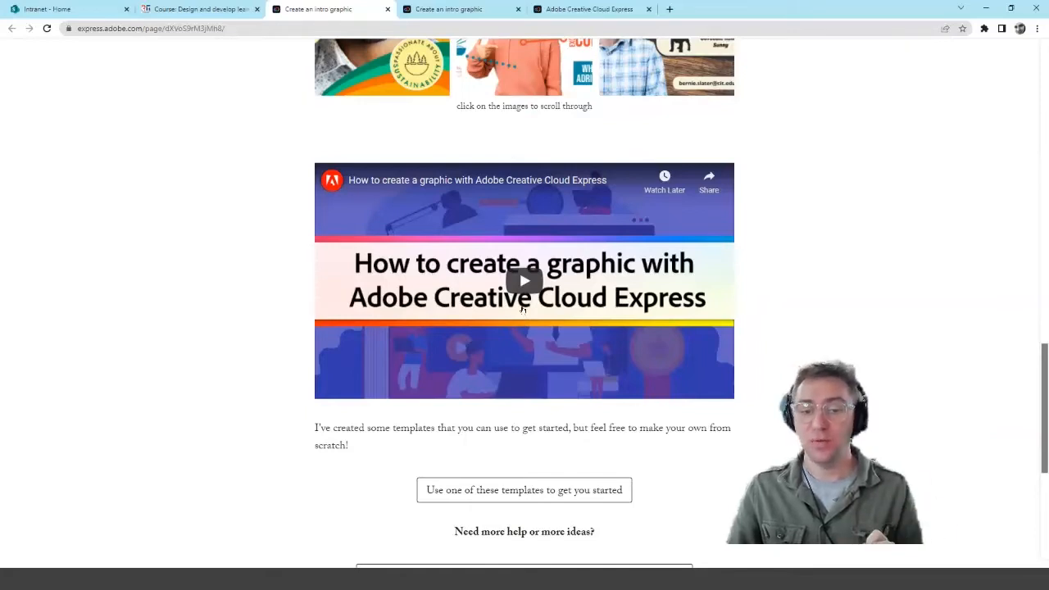
{"action": "scroll", "coordinate": [522, 306], "scroll_direction": "down", "scroll_amount": 1}
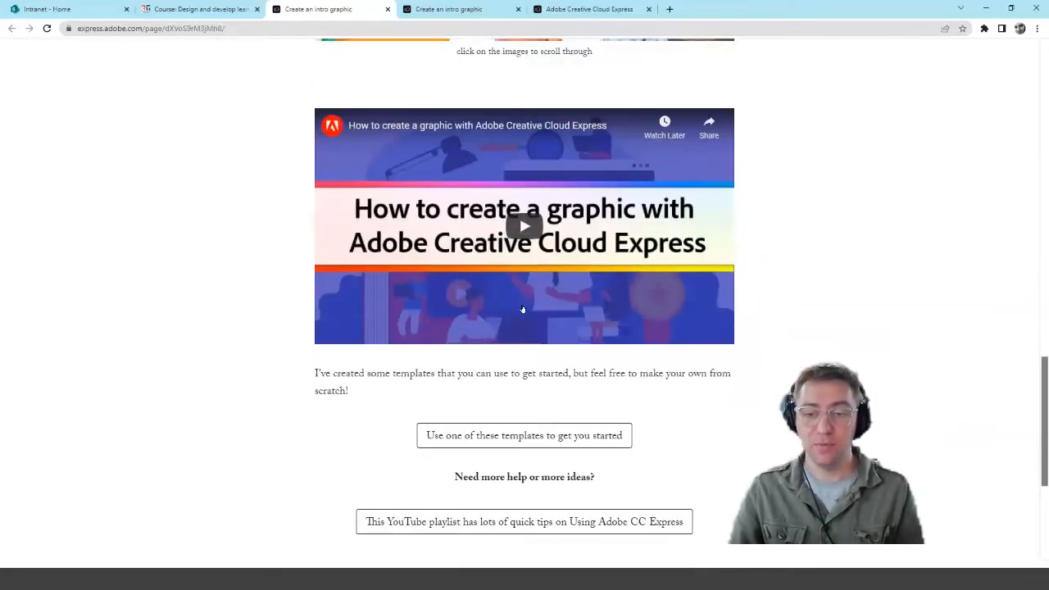
{"action": "scroll", "coordinate": [522, 306], "scroll_direction": "down", "scroll_amount": 1}
{"action": "scroll", "coordinate": [522, 306], "scroll_direction": "down", "scroll_amount": 1}
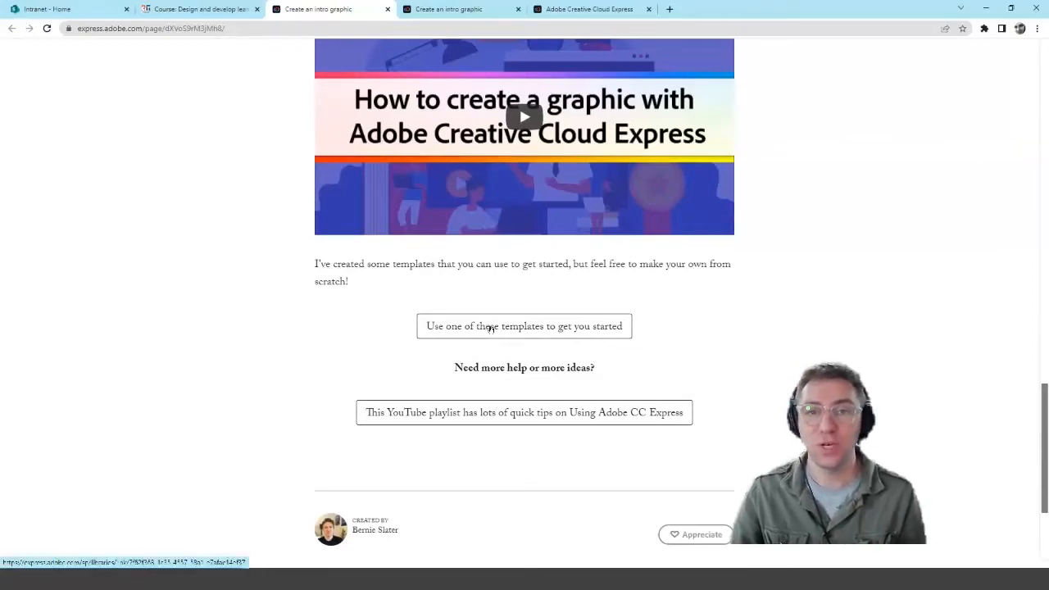
{"action": "left_click", "coordinate": [490, 328]}
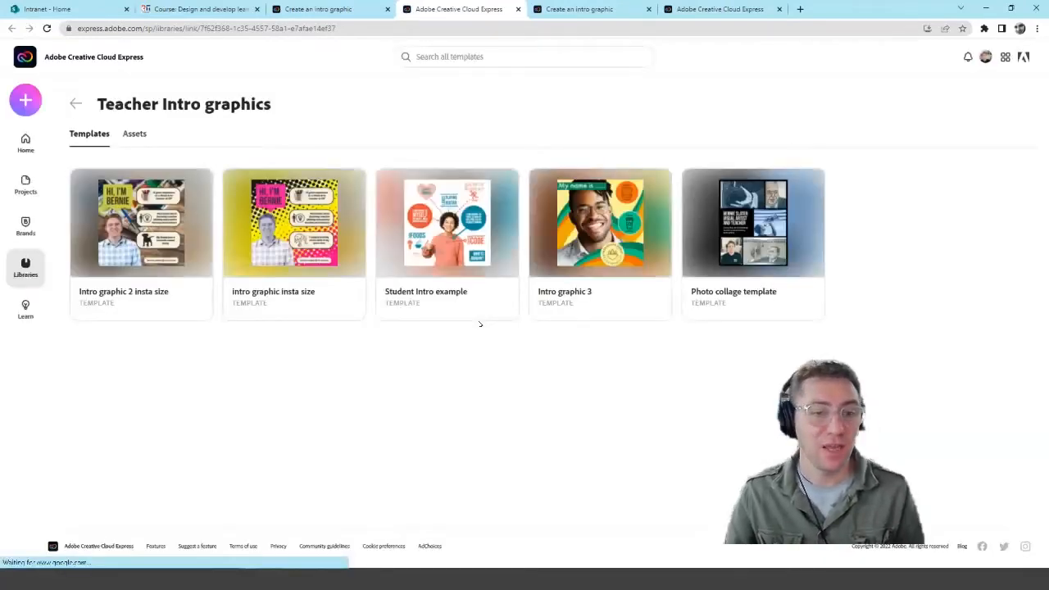
{"action": "mouse_move", "coordinate": [426, 310]}
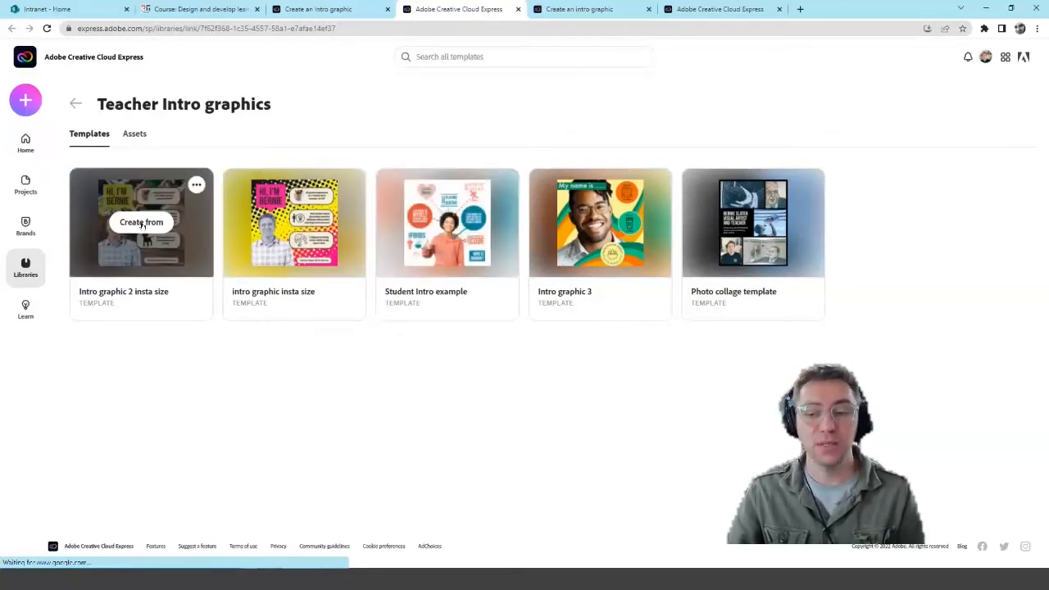
{"action": "left_click", "coordinate": [141, 222]}
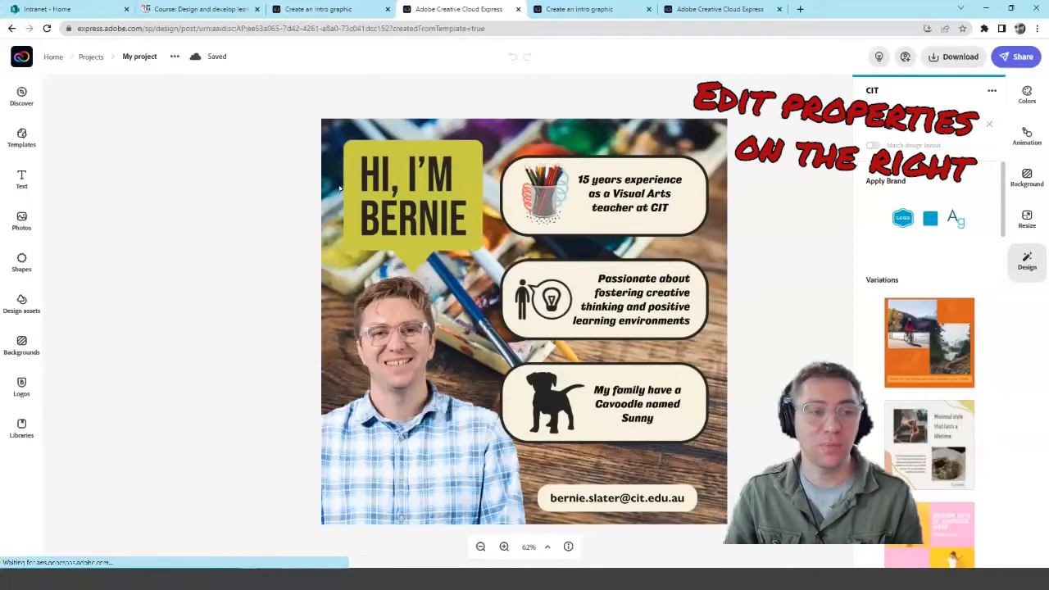
Add a new text object to the graphic reading "Teacher Capability"
{"action": "left_click", "coordinate": [22, 179]}
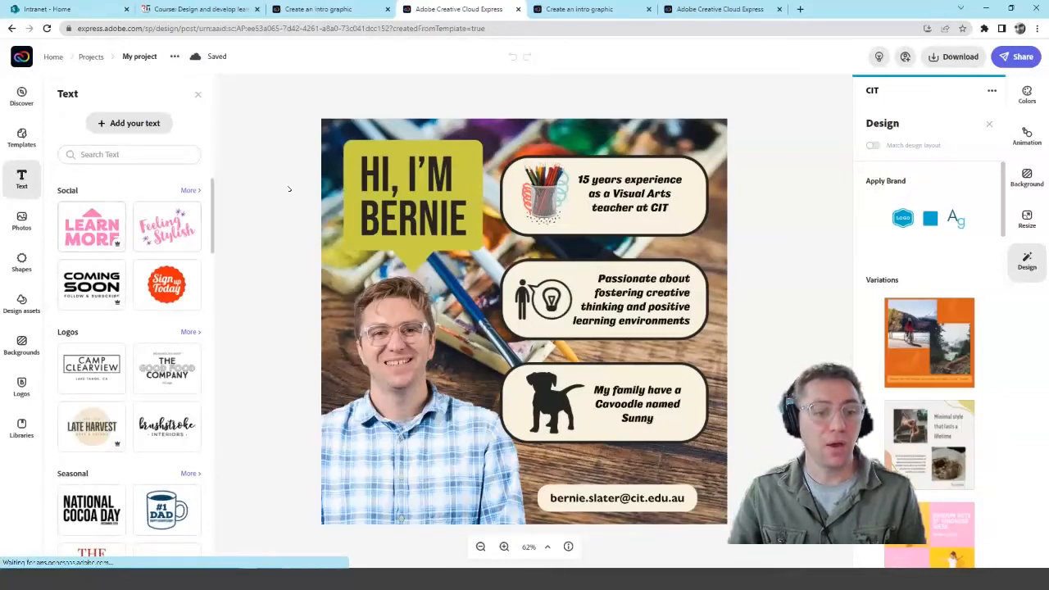
{"action": "scroll", "coordinate": [131, 369], "scroll_direction": "down", "scroll_amount": 3}
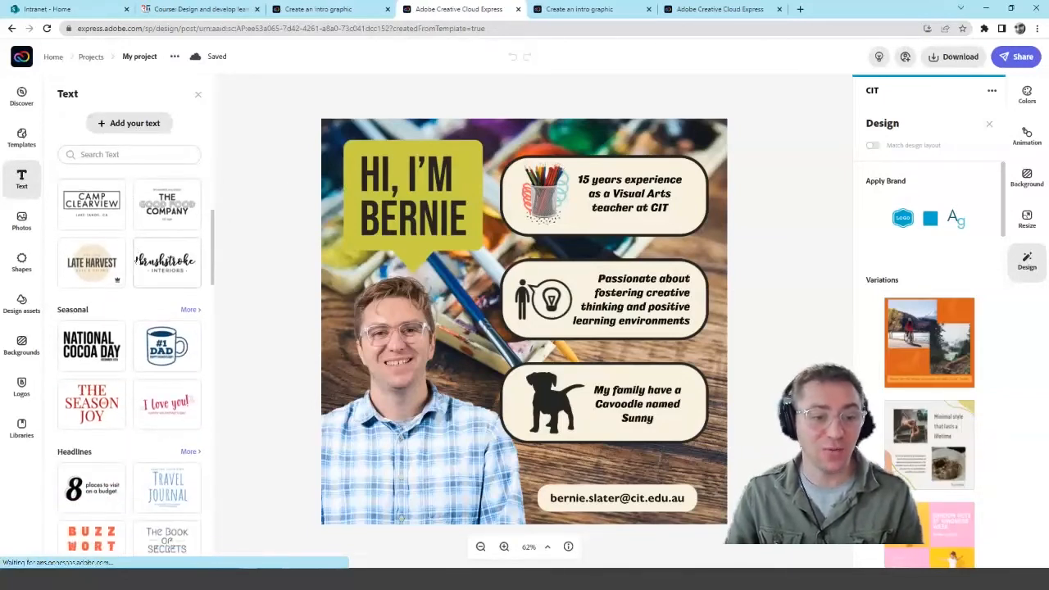
{"action": "scroll", "coordinate": [138, 259], "scroll_direction": "down", "scroll_amount": 1}
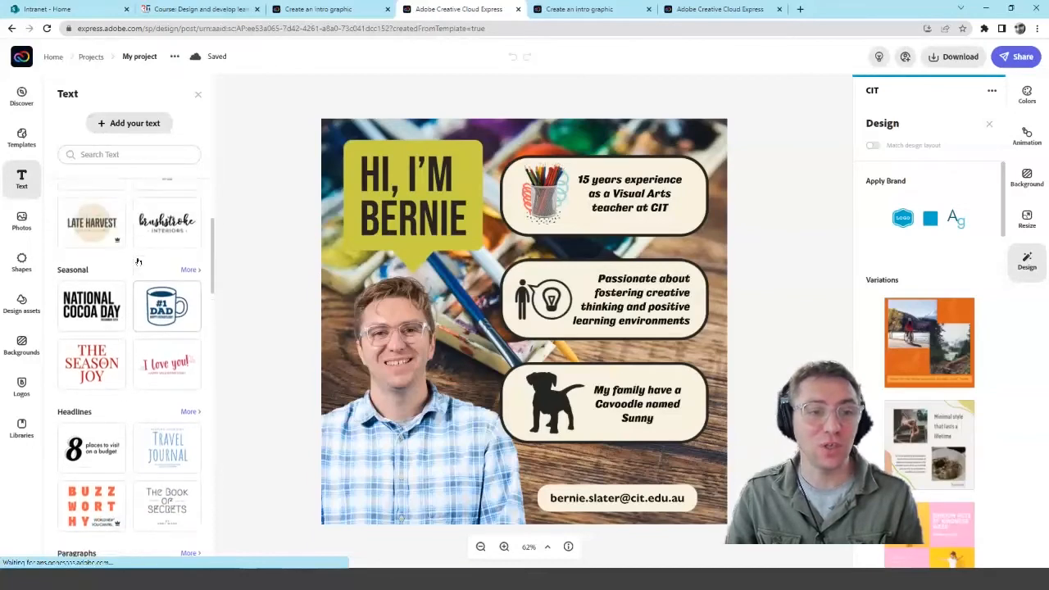
{"action": "scroll", "coordinate": [138, 261], "scroll_direction": "up", "scroll_amount": 5}
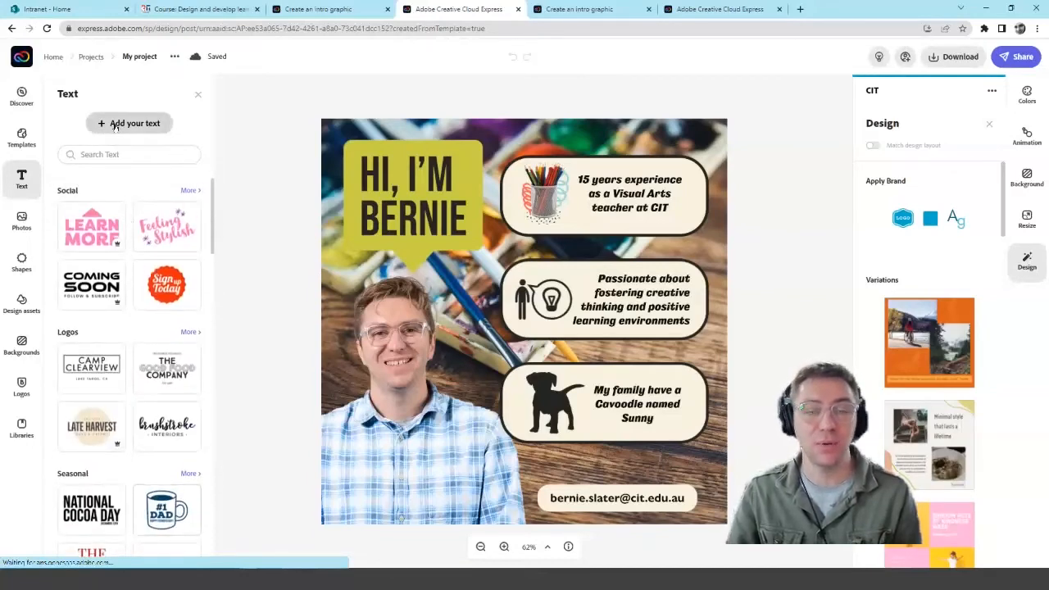
{"action": "left_click", "coordinate": [115, 125]}
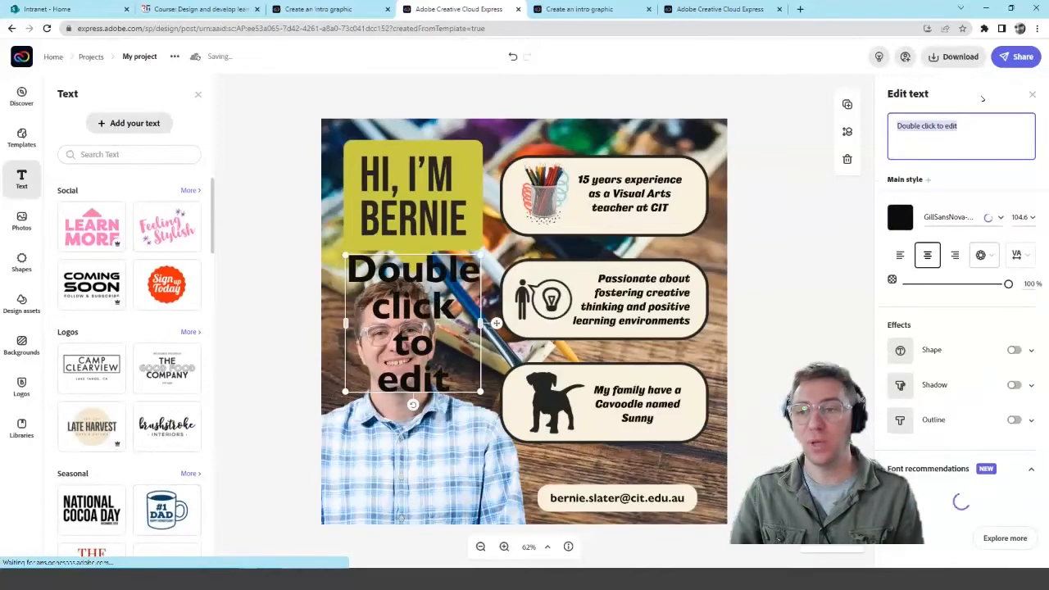
{"action": "left_click", "coordinate": [958, 128]}
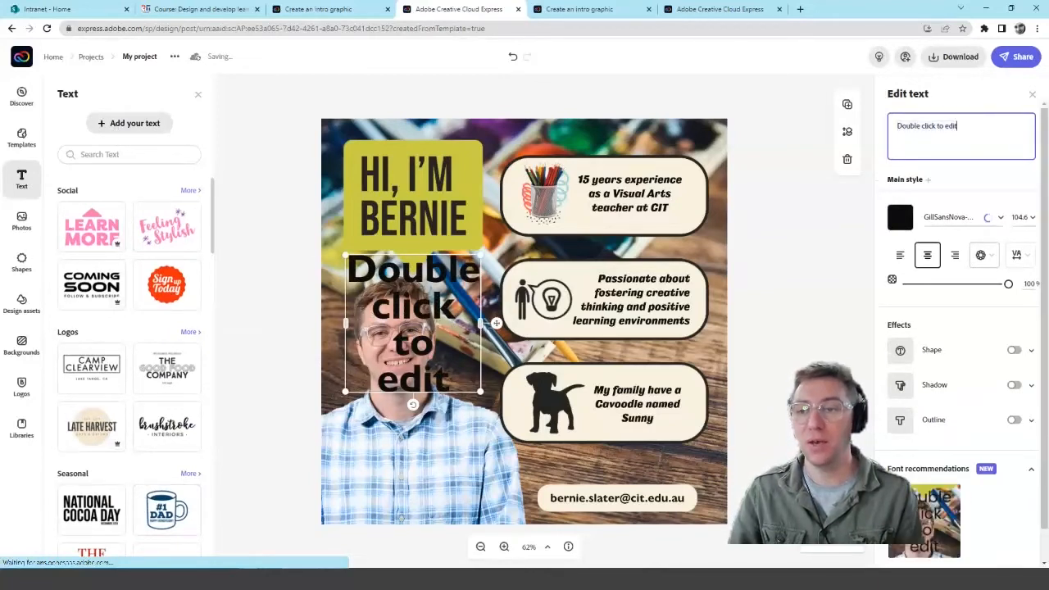
{"action": "key", "text": "ctrl+a"}
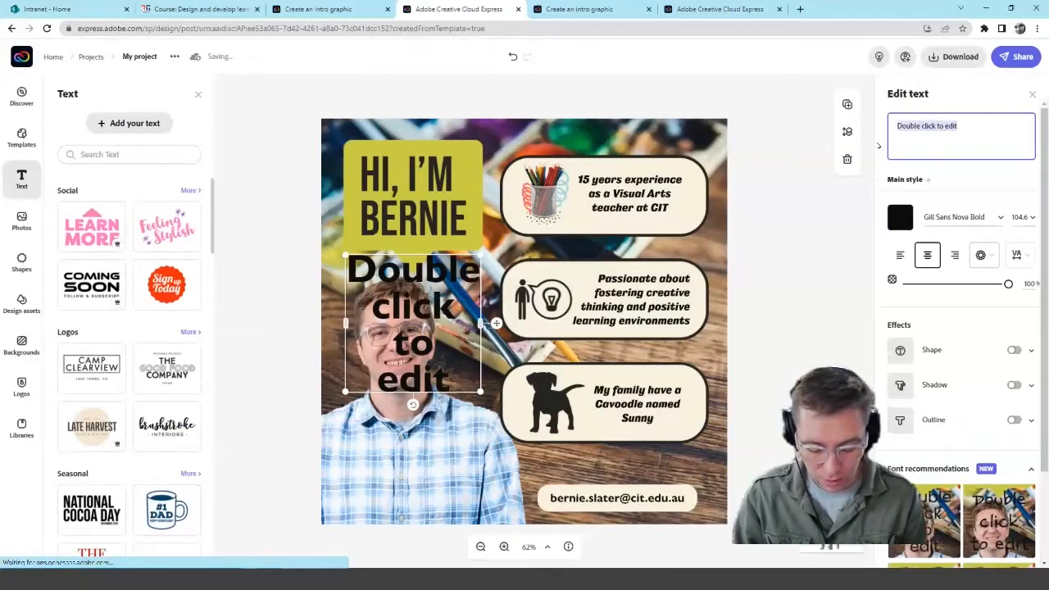
{"action": "type", "text": "Teacher Ca"}
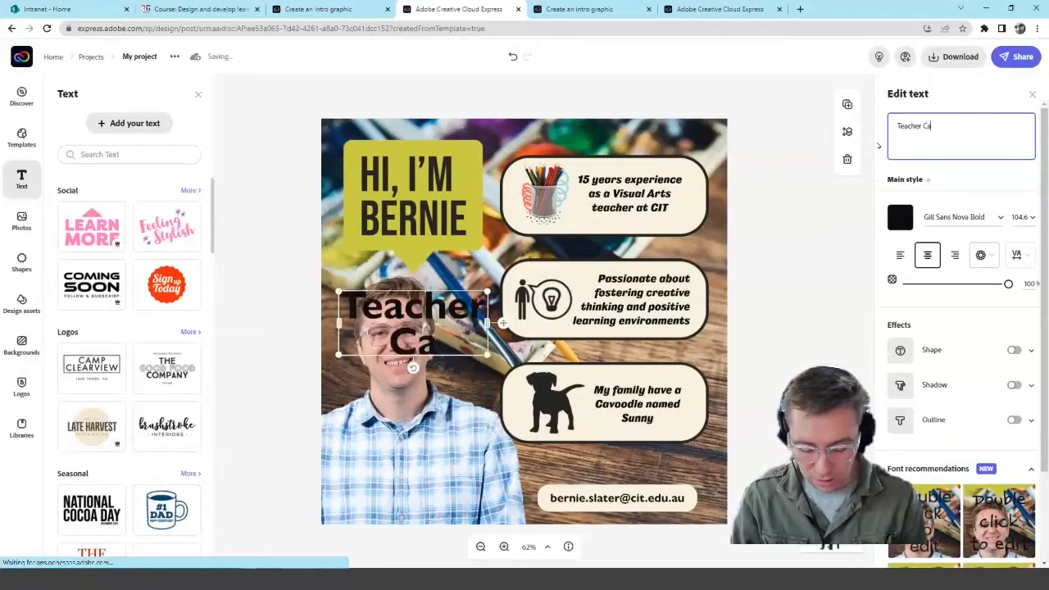
{"action": "type", "text": "pability"}
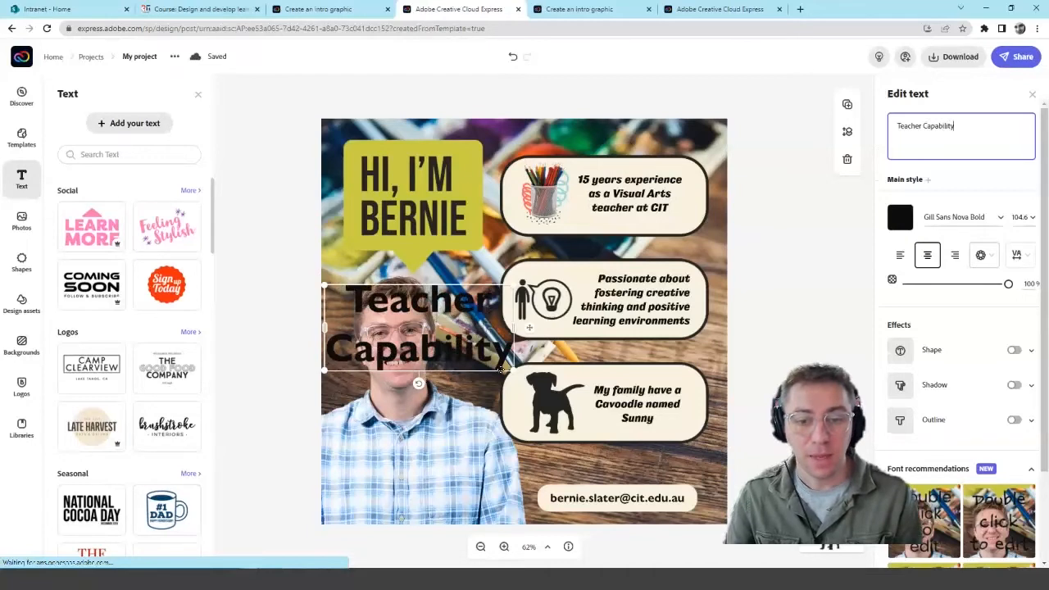
Shrink the "Teacher Capability" text onto one line at size 31.7 and place it just above the first info box
{"action": "left_click_drag", "start_coordinate": [513, 370], "coordinate": [443, 250]}
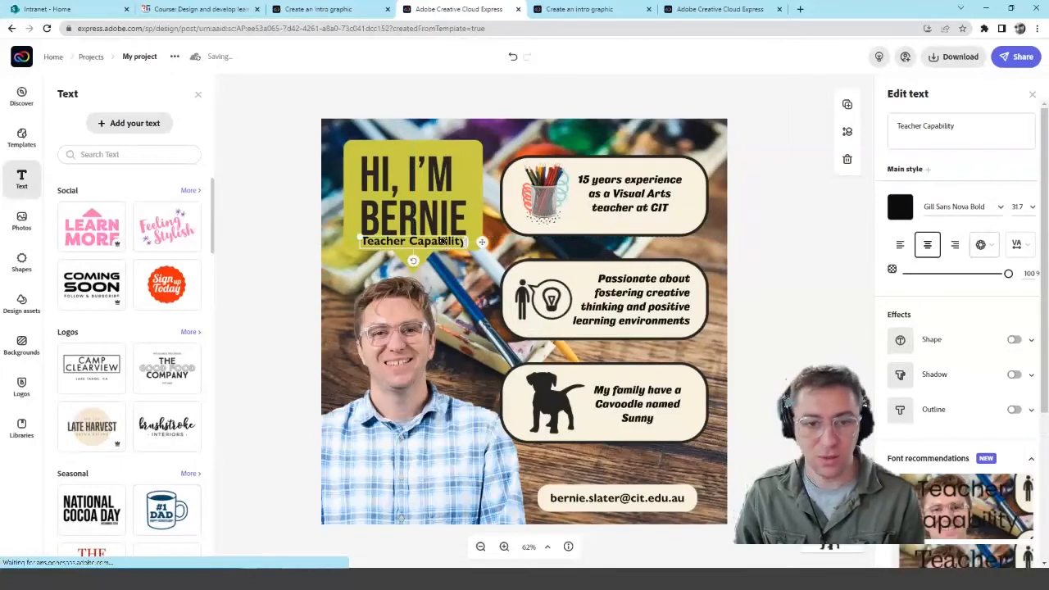
{"action": "key", "text": "Left"}
{"action": "key", "text": "Down"}
{"action": "key", "text": "Down"}
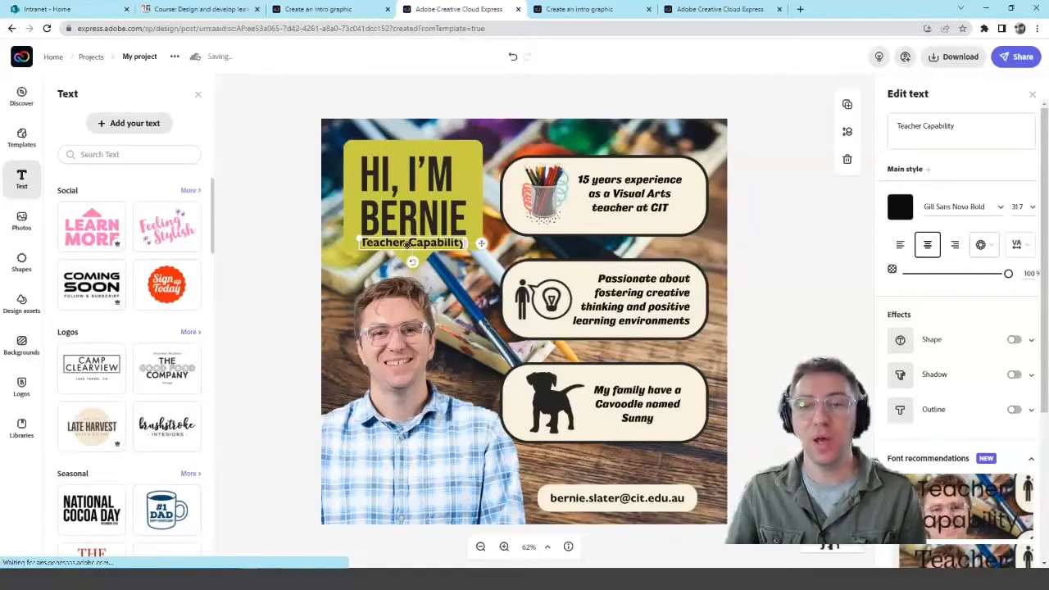
{"action": "left_click_drag", "start_coordinate": [407, 244], "coordinate": [583, 138]}
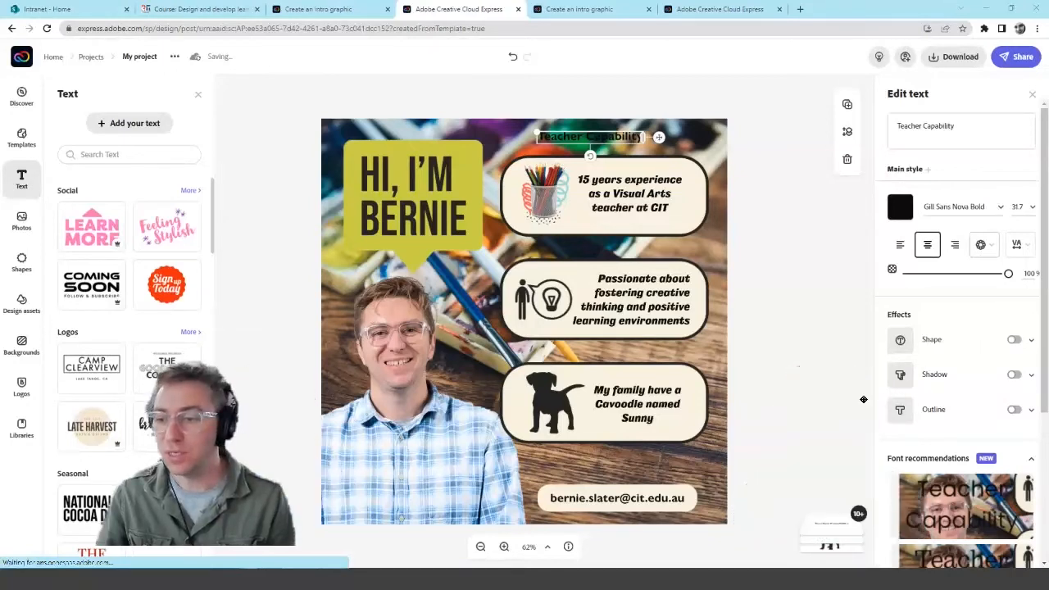
Try the Shape effect behind the "Teacher Capability" text, view the available shapes, and turn the effect off
{"action": "left_click", "coordinate": [1015, 340]}
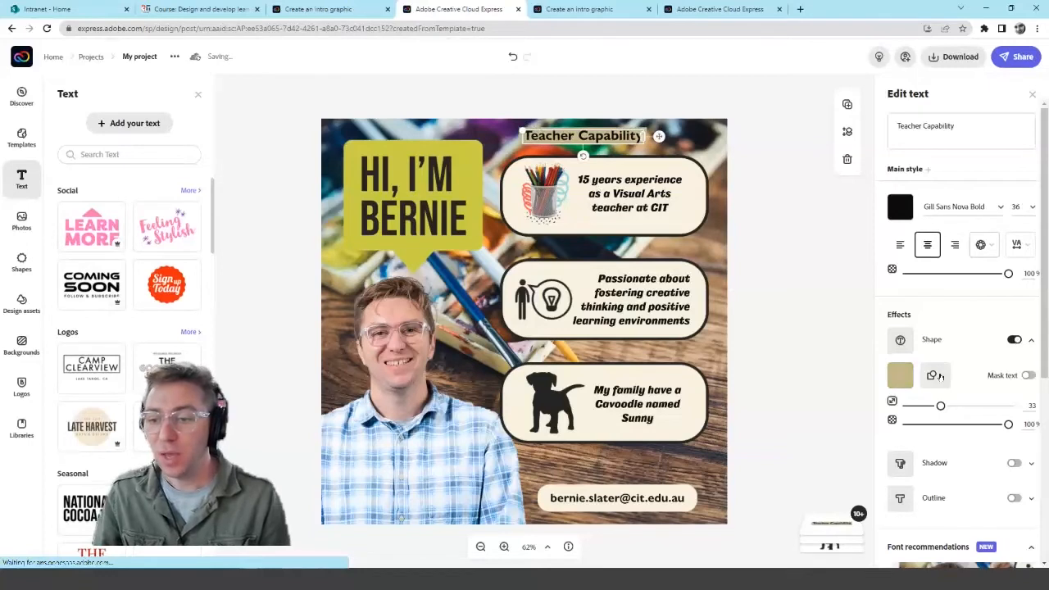
{"action": "left_click", "coordinate": [937, 375]}
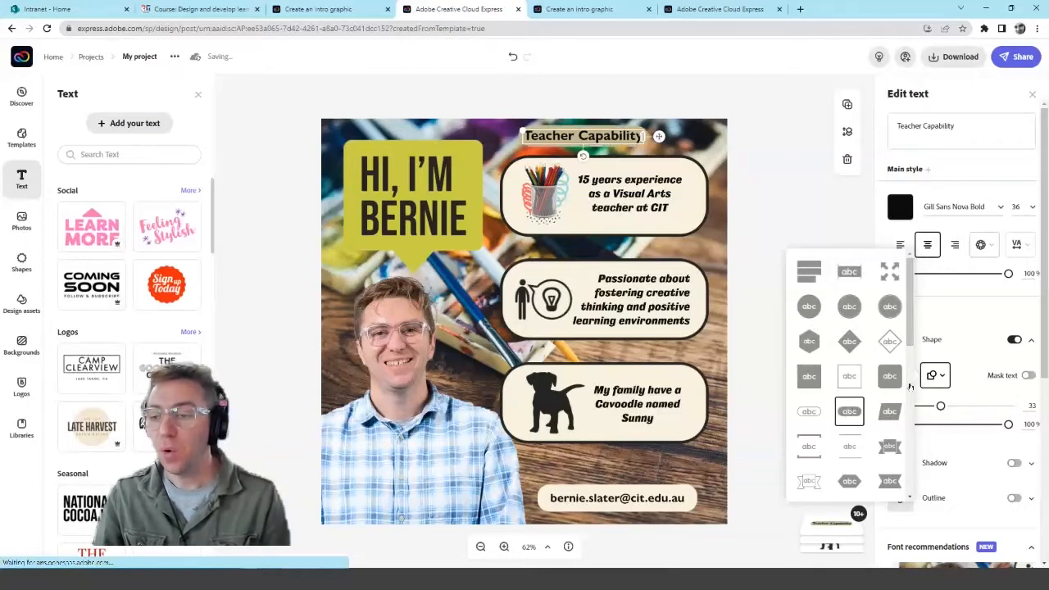
{"action": "left_click", "coordinate": [1014, 341]}
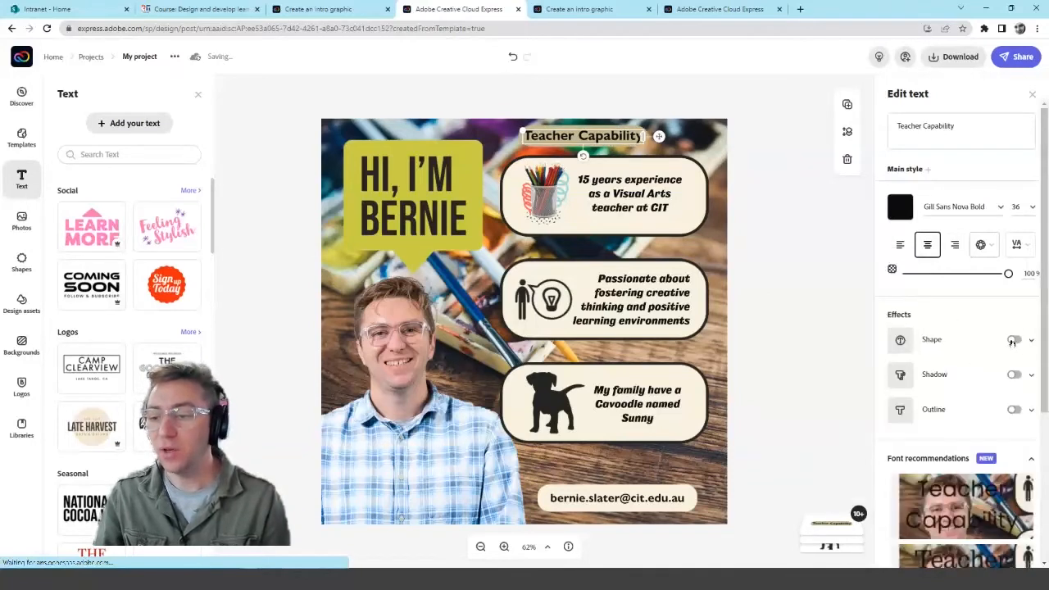
Try an outline of thickness 20 on the "Teacher Capability" text, nudge the text closer to the first info box, and remove the outline
{"action": "left_click", "coordinate": [1015, 409]}
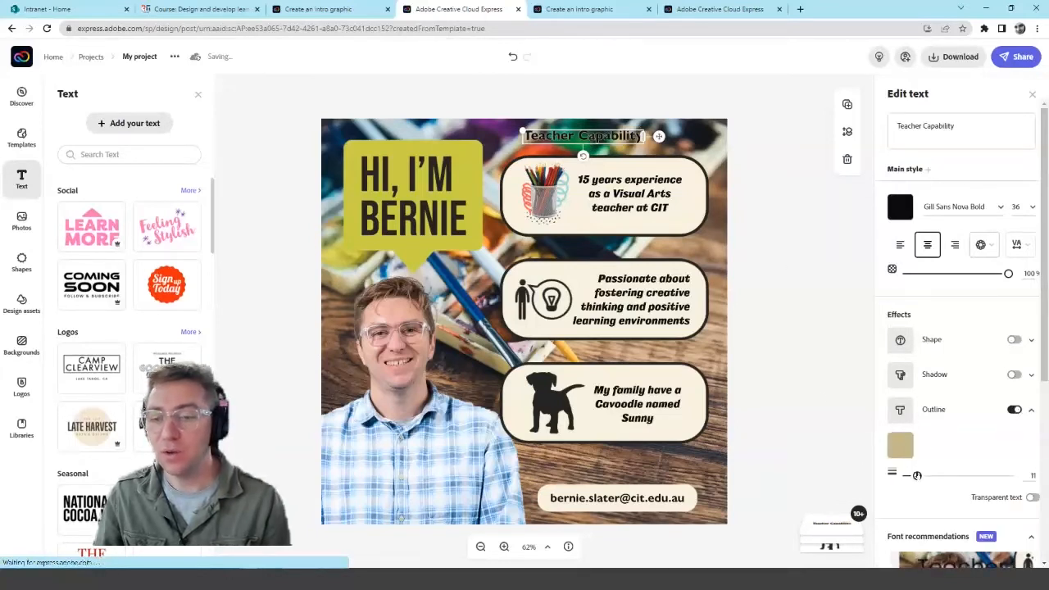
{"action": "left_click_drag", "start_coordinate": [917, 476], "coordinate": [926, 477]}
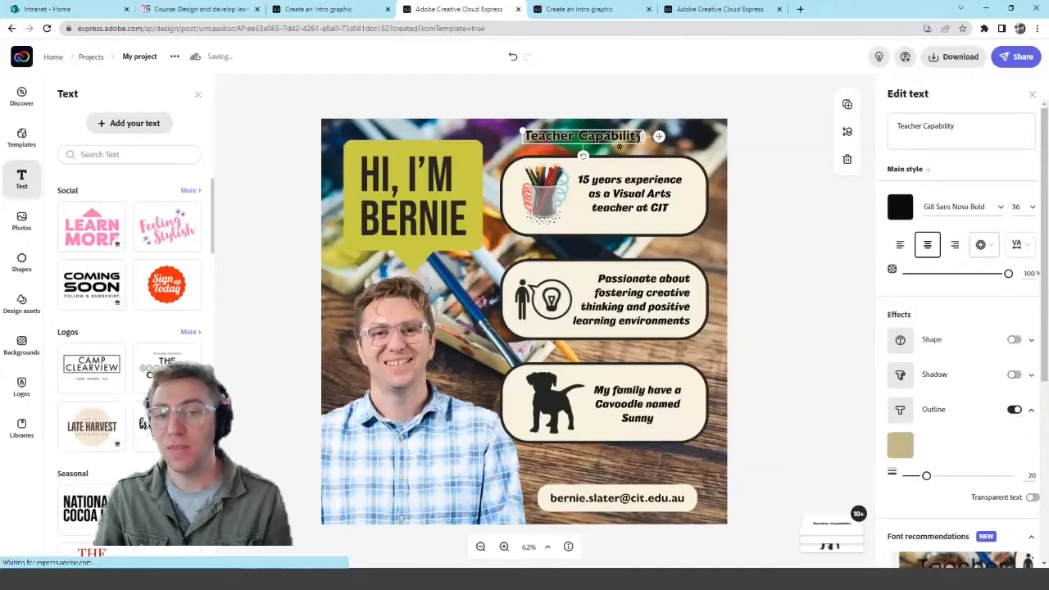
{"action": "left_click_drag", "start_coordinate": [598, 133], "coordinate": [605, 137]}
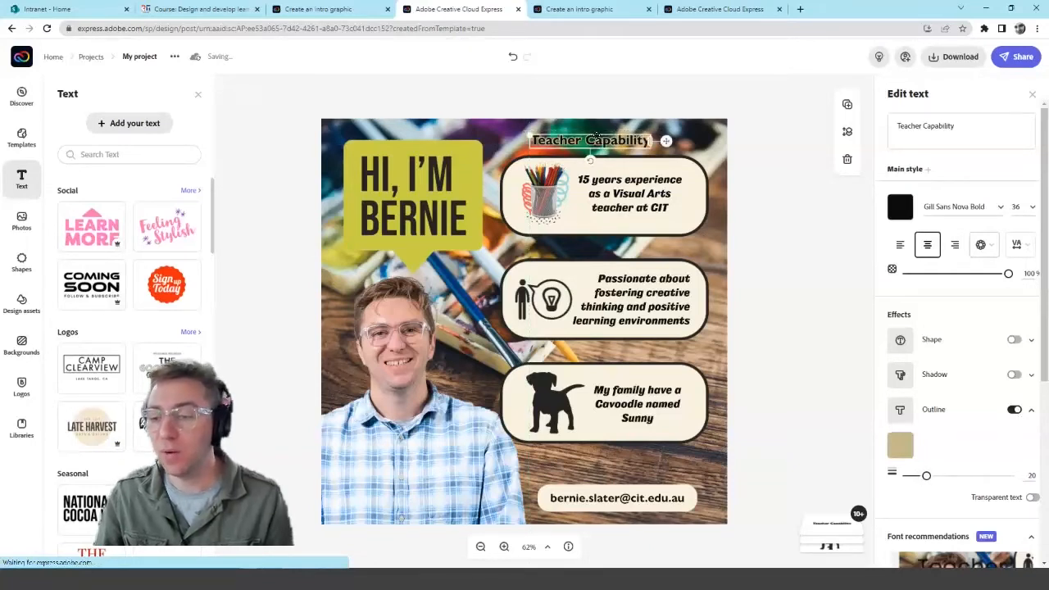
{"action": "left_click", "coordinate": [1015, 409]}
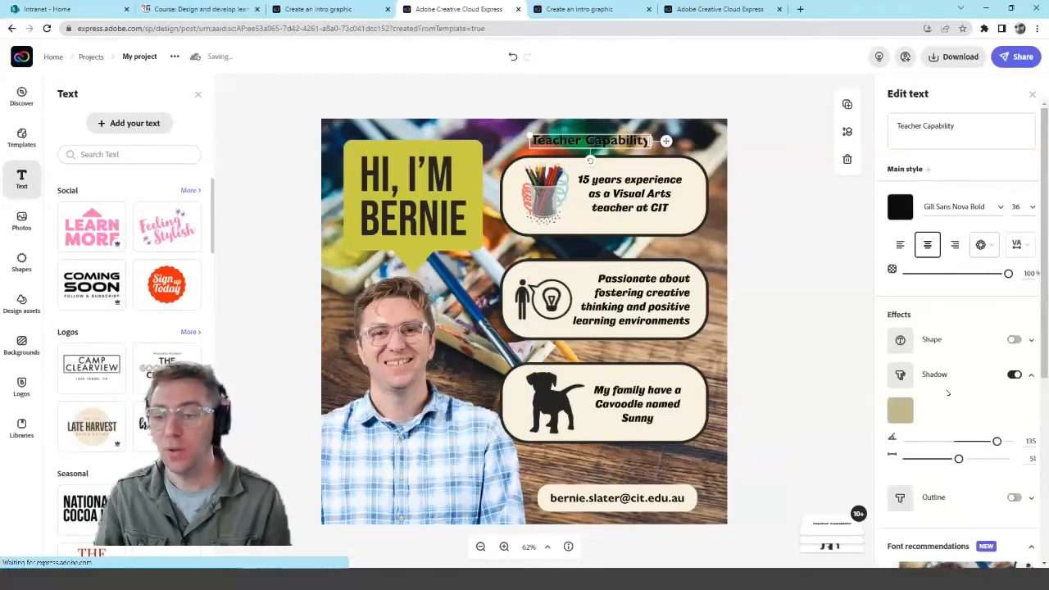
Try a yellow #FFF700 shadow with distance 71 on the "Teacher Capability" text, and turn the shadow off
{"action": "left_click_drag", "start_coordinate": [959, 459], "coordinate": [980, 459]}
{"action": "left_click", "coordinate": [900, 412]}
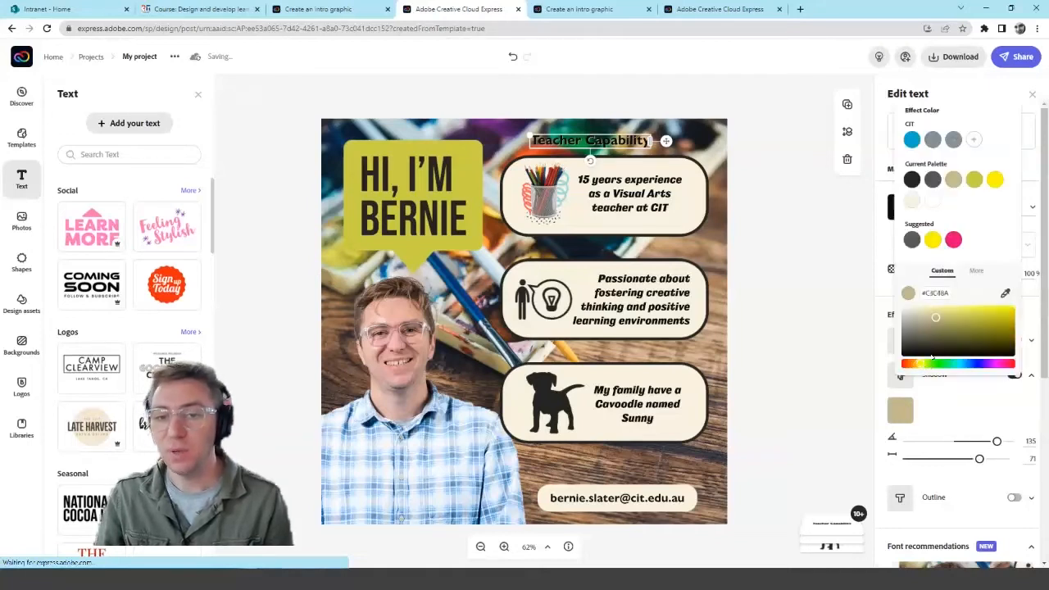
{"action": "left_click", "coordinate": [933, 238]}
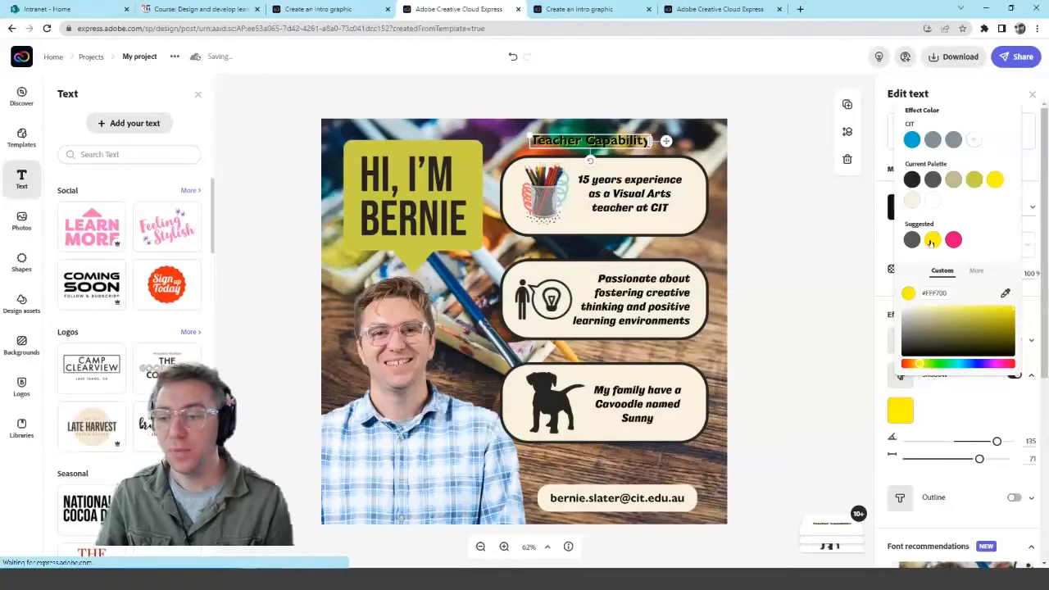
{"action": "left_click", "coordinate": [879, 385]}
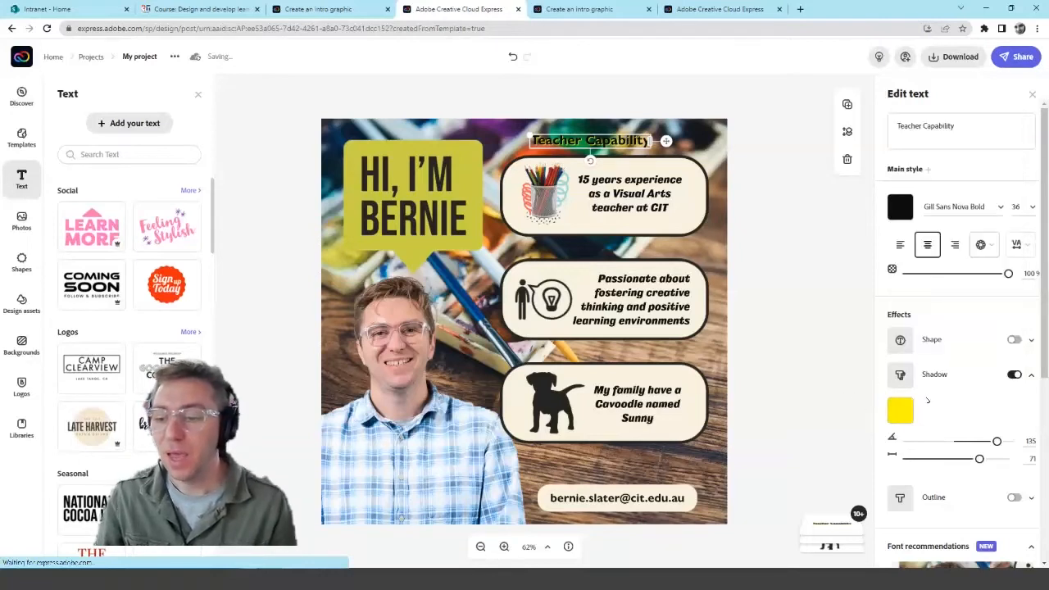
{"action": "scroll", "coordinate": [927, 310], "scroll_direction": "down", "scroll_amount": 2}
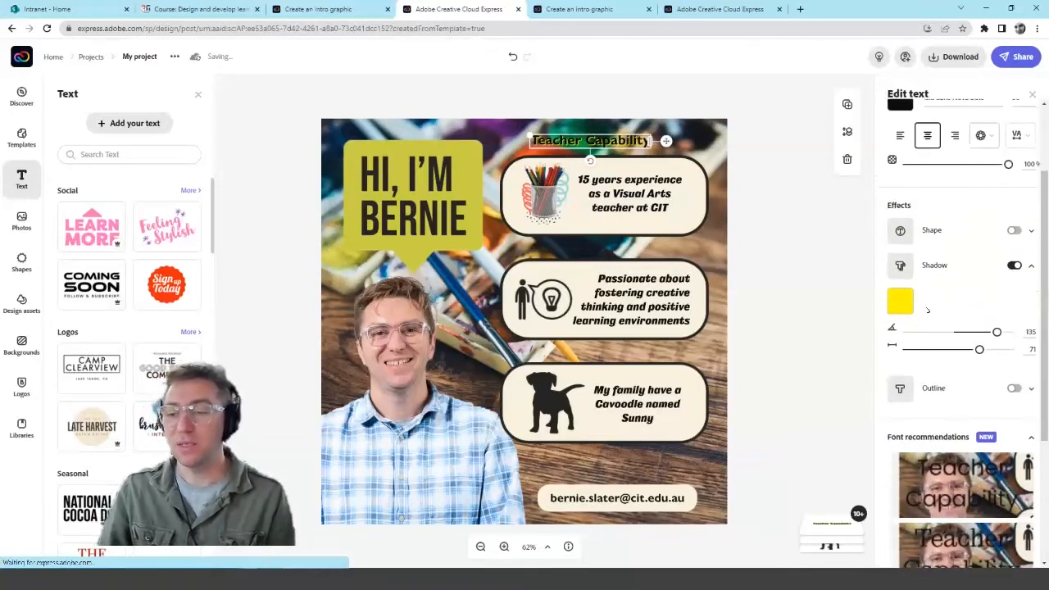
{"action": "left_click", "coordinate": [1014, 266]}
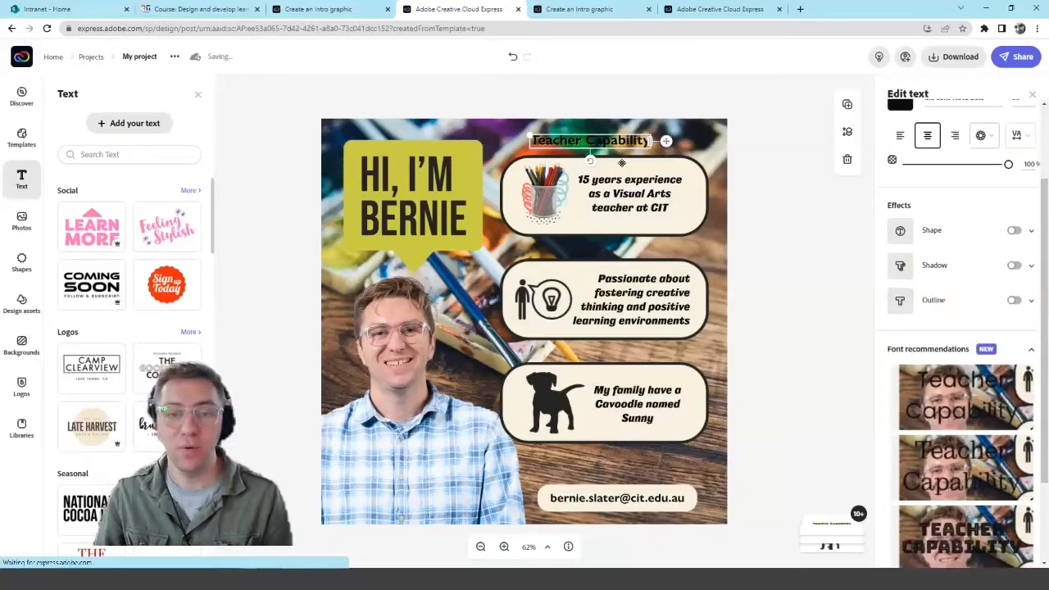
Move the "Teacher Capability" text to the lower edge of the green speech bubble, under the greeting, and shrink it slightly to fit
{"action": "left_click_drag", "start_coordinate": [464, 196], "coordinate": [430, 241]}
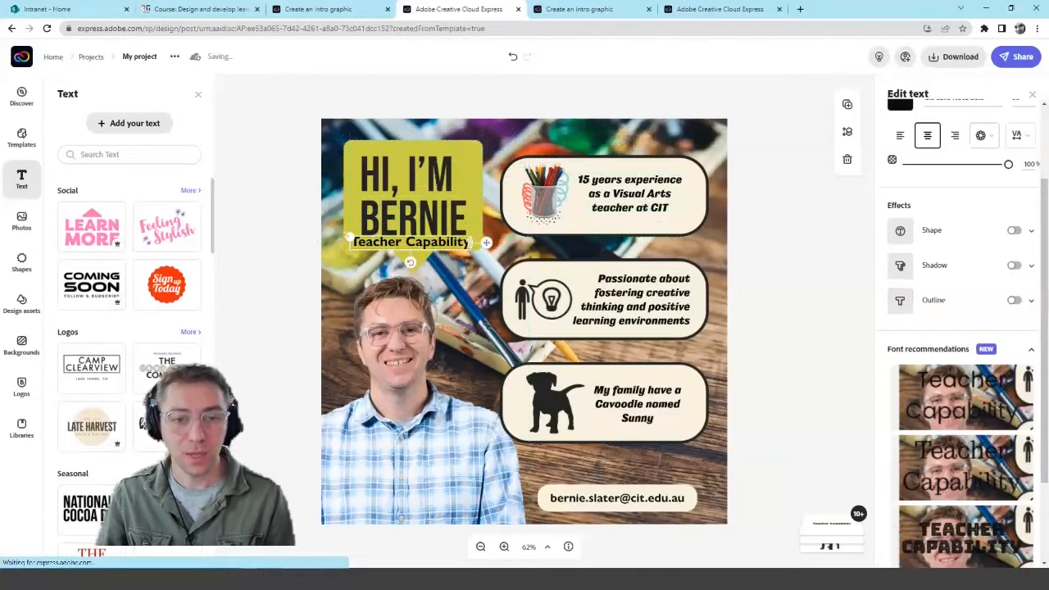
{"action": "left_click_drag", "start_coordinate": [350, 236], "coordinate": [402, 247]}
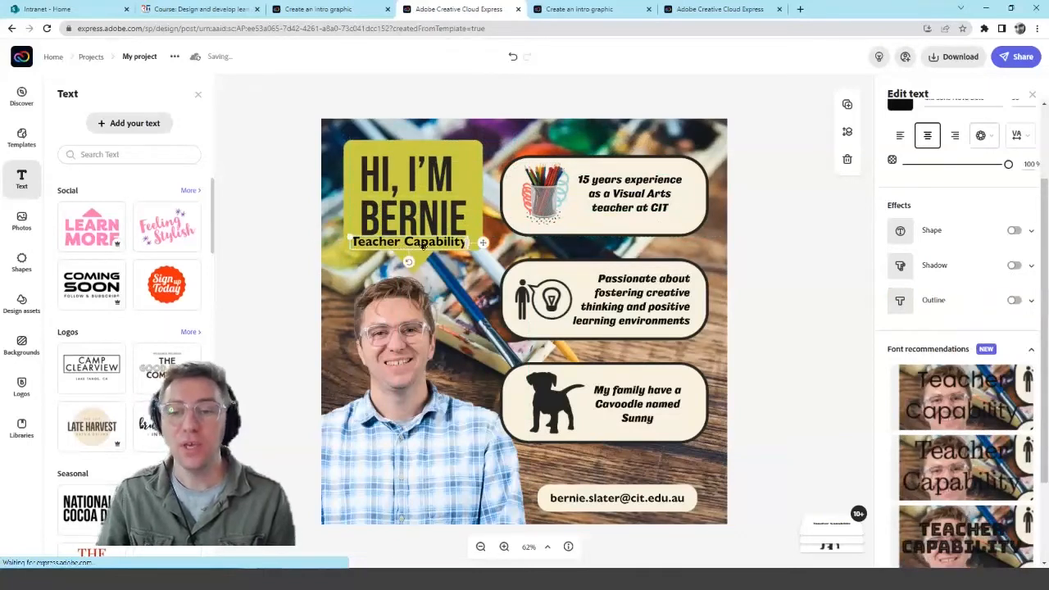
Replace the icon in the second info box with the raised pointing-finger shape from an "ideas" search, and enlarge it slightly
{"action": "left_click", "coordinate": [638, 296]}
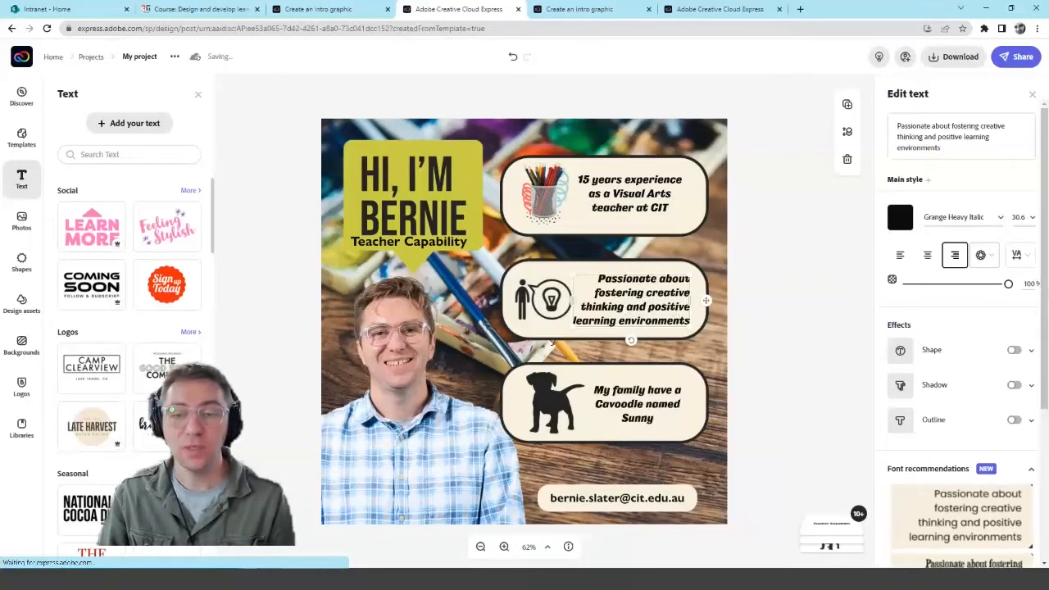
{"action": "left_click", "coordinate": [546, 297]}
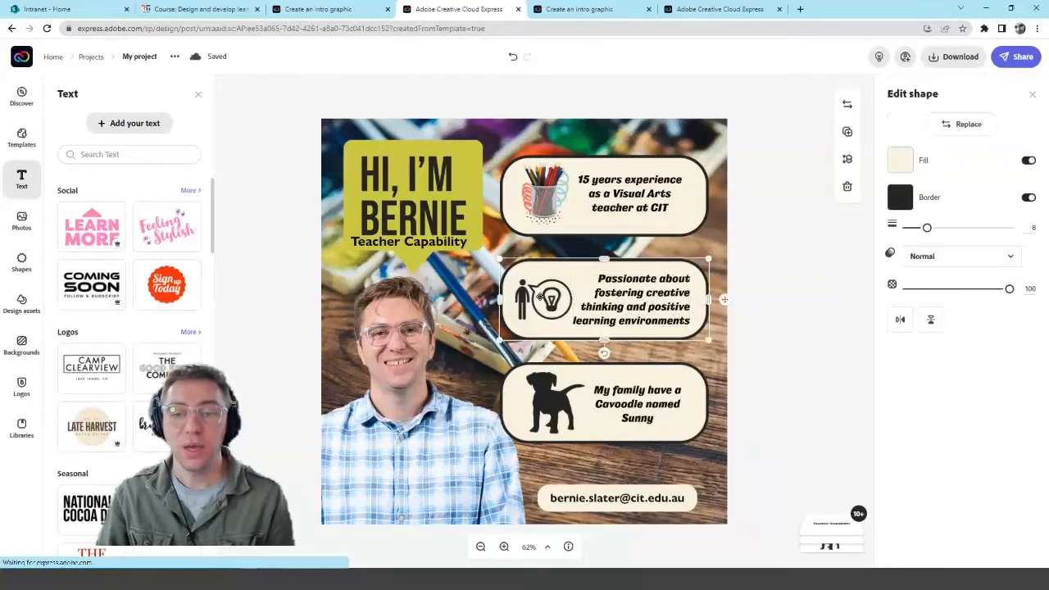
{"action": "left_click", "coordinate": [550, 302]}
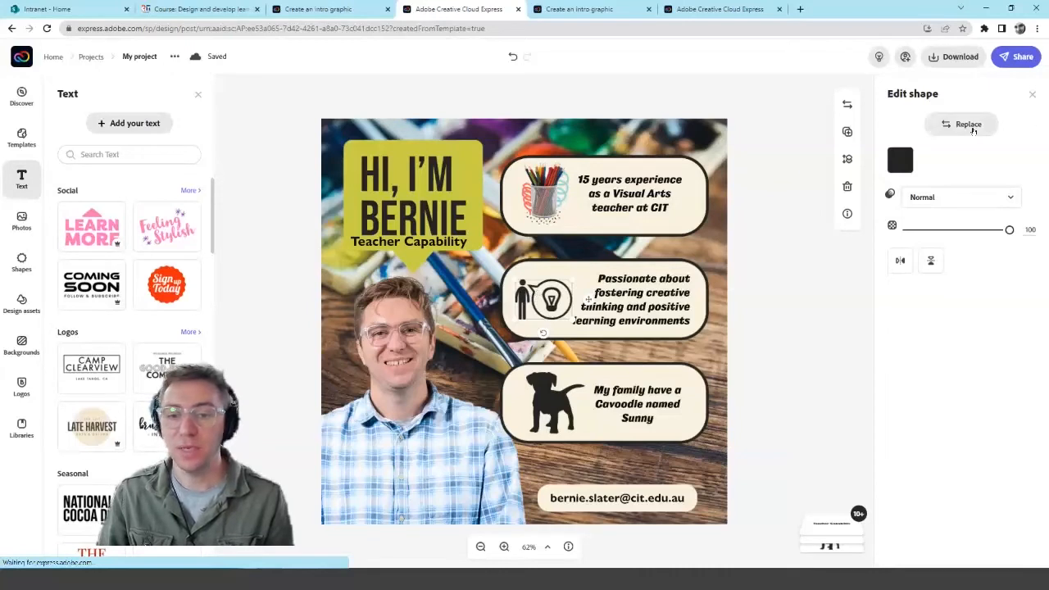
{"action": "left_click", "coordinate": [967, 125]}
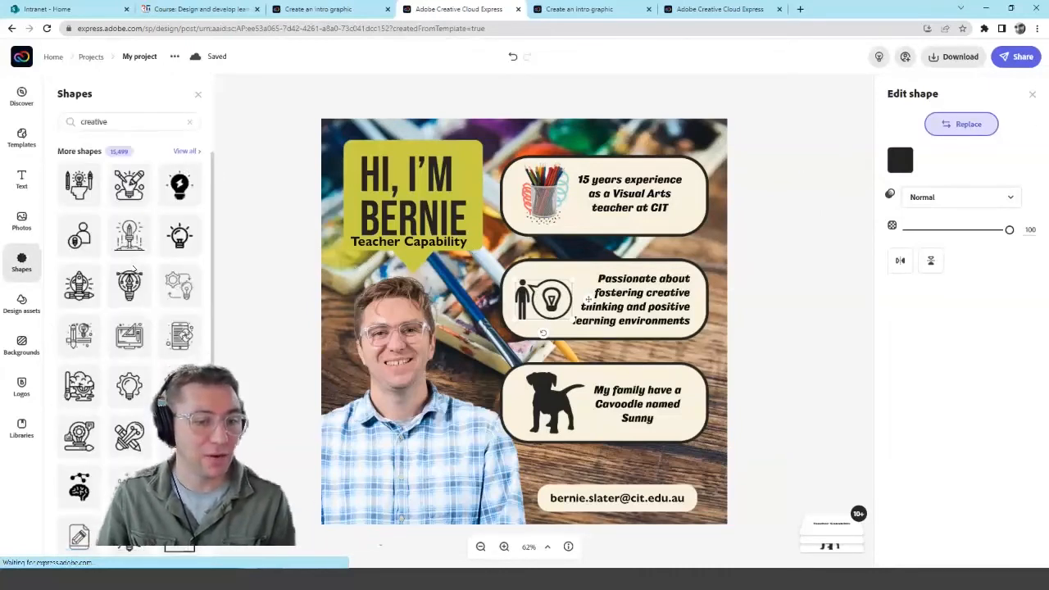
{"action": "scroll", "coordinate": [132, 277], "scroll_direction": "down", "scroll_amount": 1}
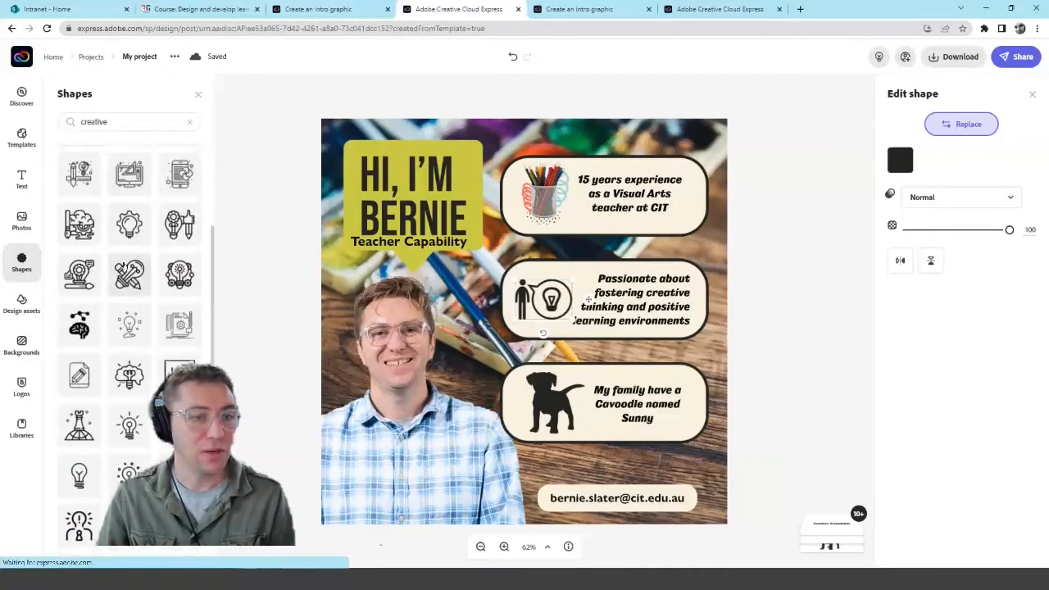
{"action": "left_click", "coordinate": [123, 122]}
{"action": "left_click_drag", "start_coordinate": [107, 121], "coordinate": [76, 120]}
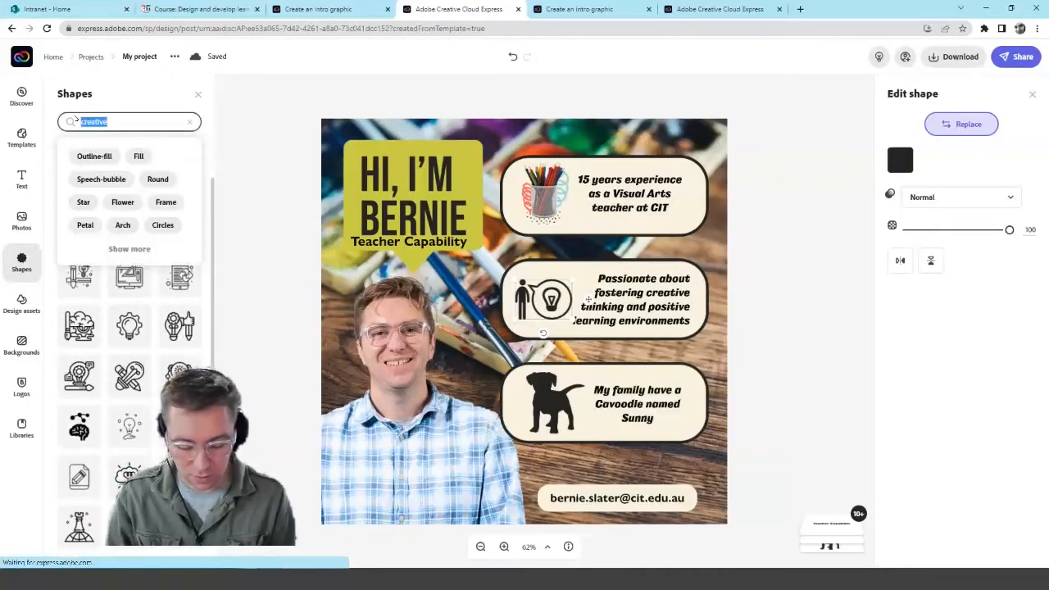
{"action": "type", "text": "idea"}
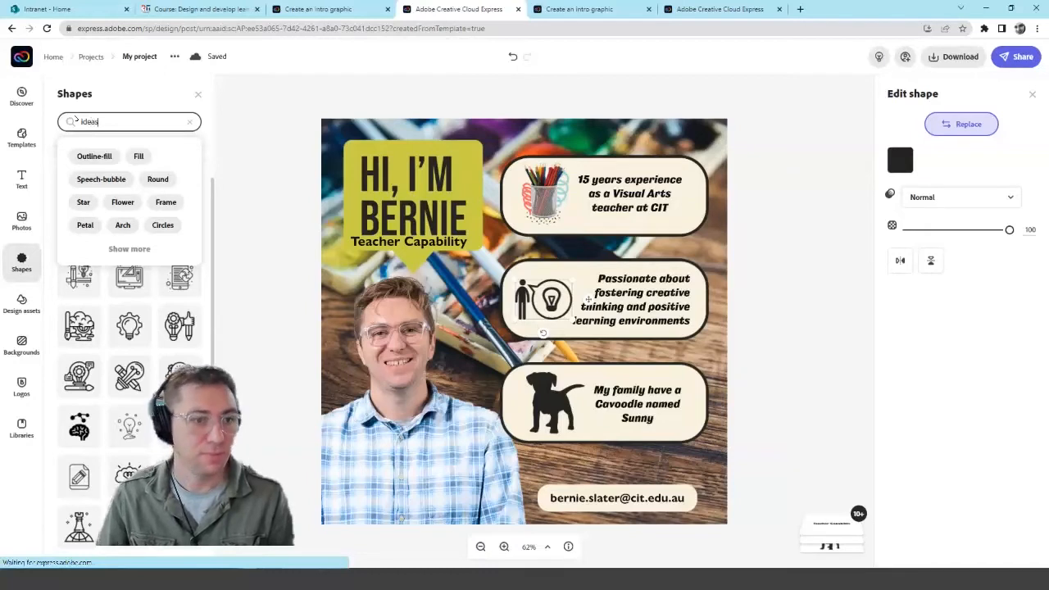
{"action": "type", "text": "s"}
{"action": "key", "text": "Return"}
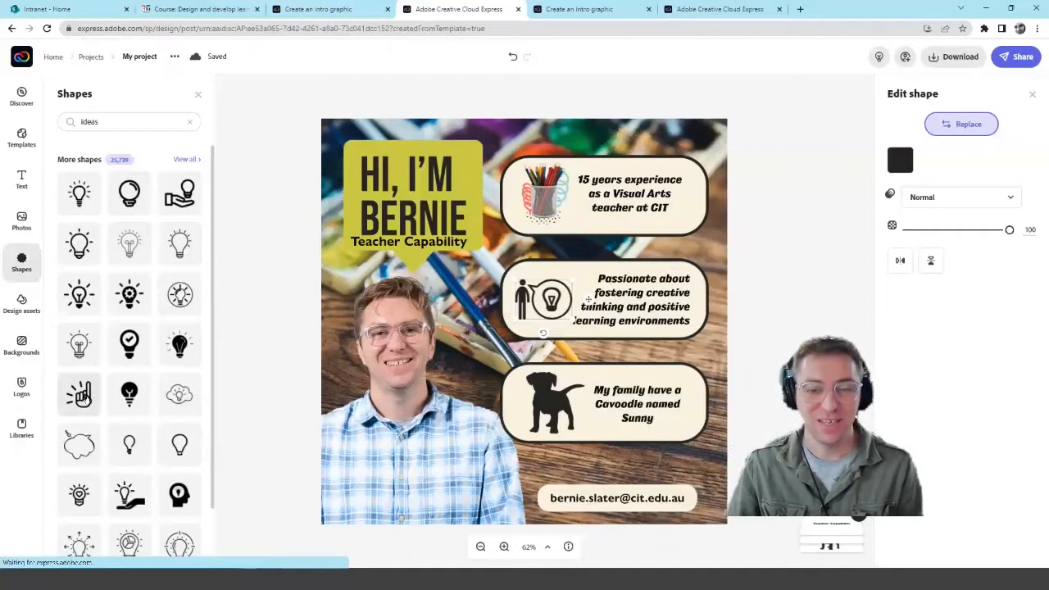
{"action": "left_click", "coordinate": [80, 395]}
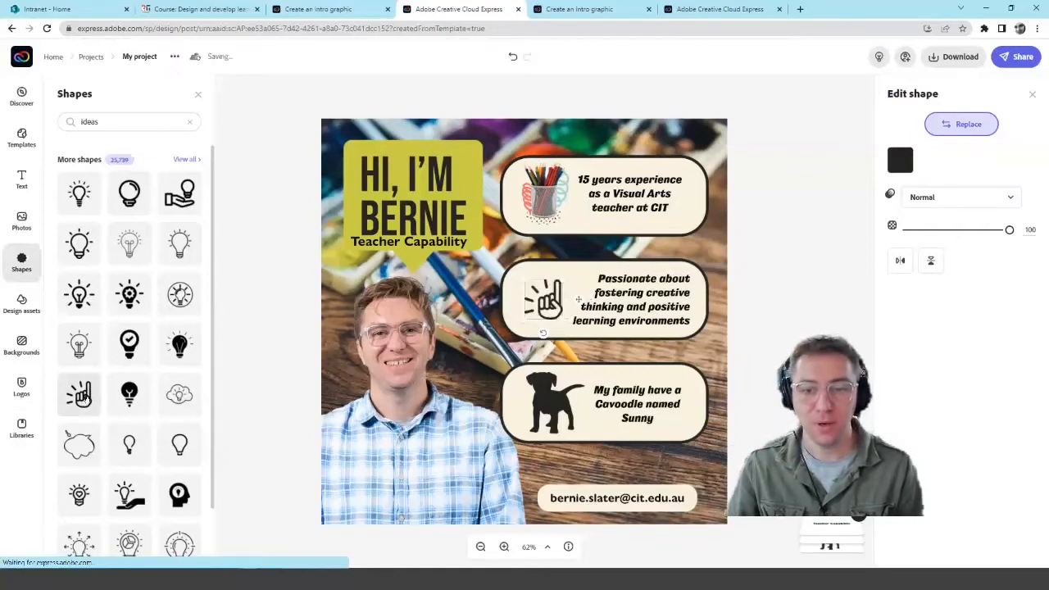
{"action": "left_click_drag", "start_coordinate": [519, 280], "coordinate": [542, 309]}
Delete the black dog icon from the third info box, and search the design asset illustrations for "dog"
{"action": "left_click", "coordinate": [542, 396]}
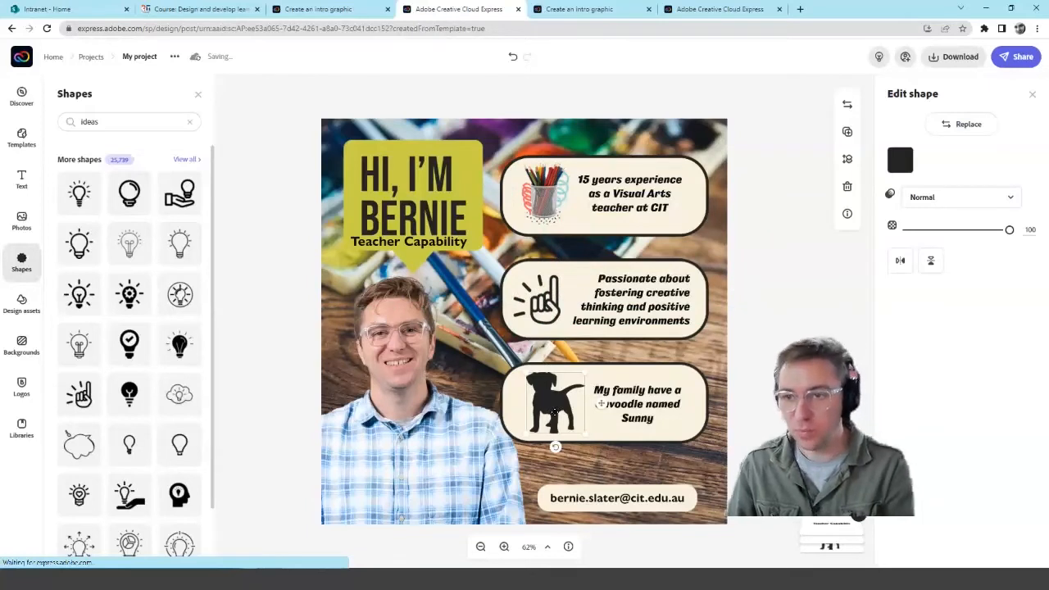
{"action": "key", "text": "Delete"}
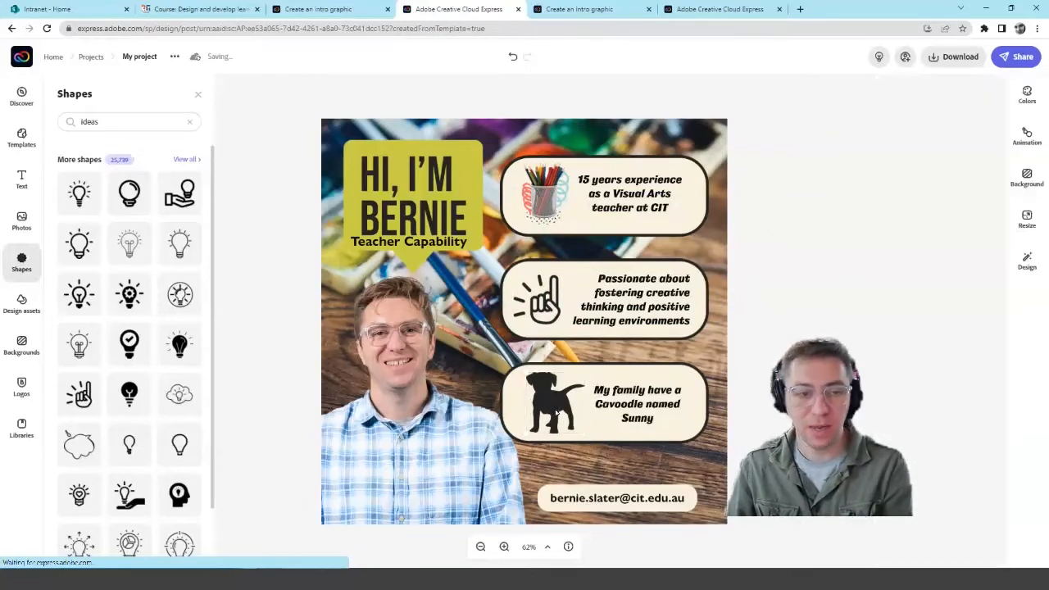
{"action": "left_click", "coordinate": [21, 302]}
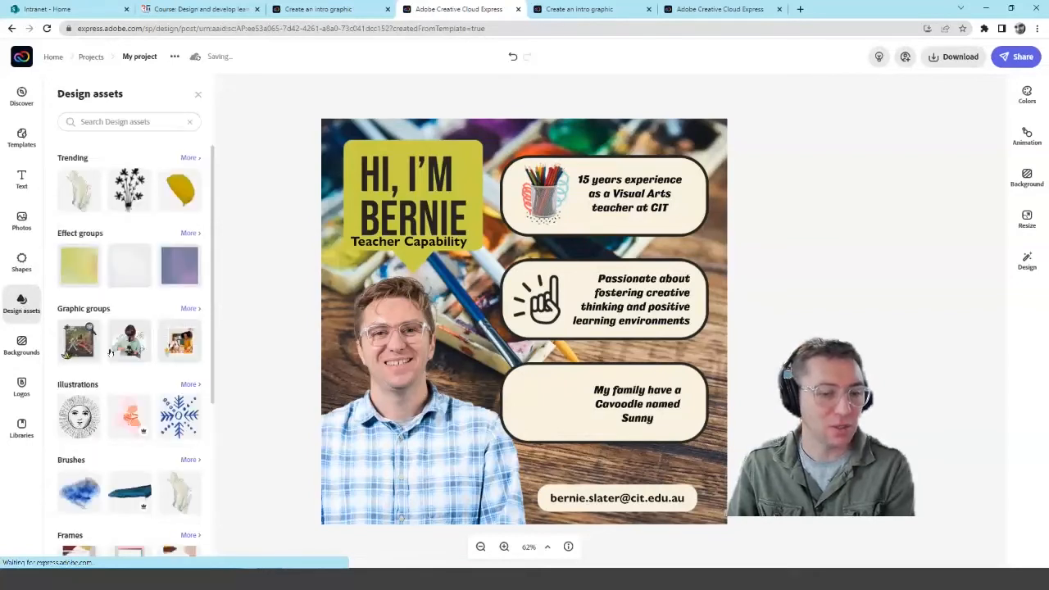
{"action": "left_click", "coordinate": [190, 384]}
{"action": "left_click", "coordinate": [129, 139]}
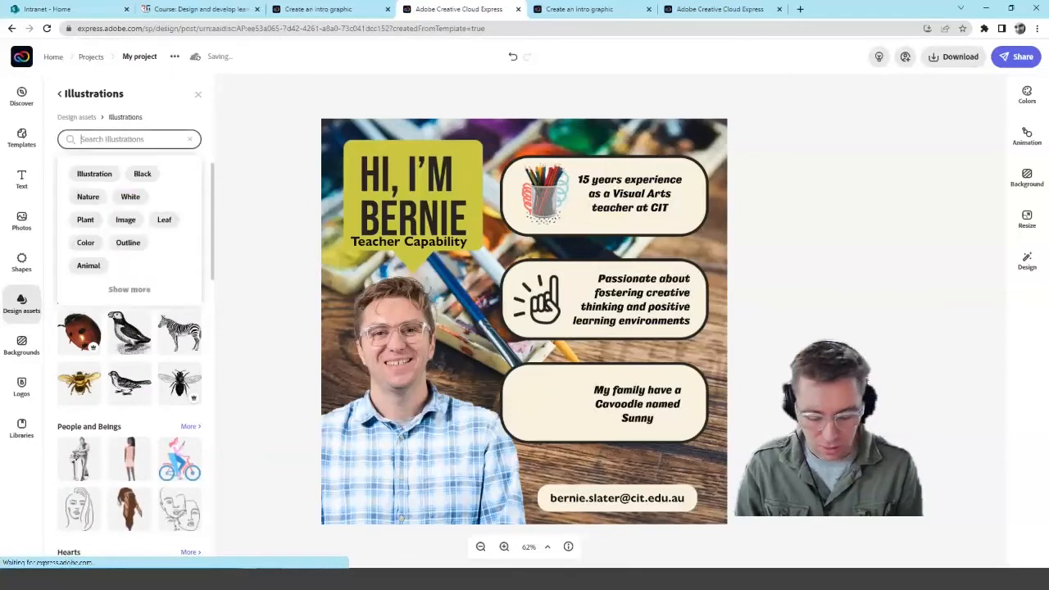
{"action": "type", "text": "do"}
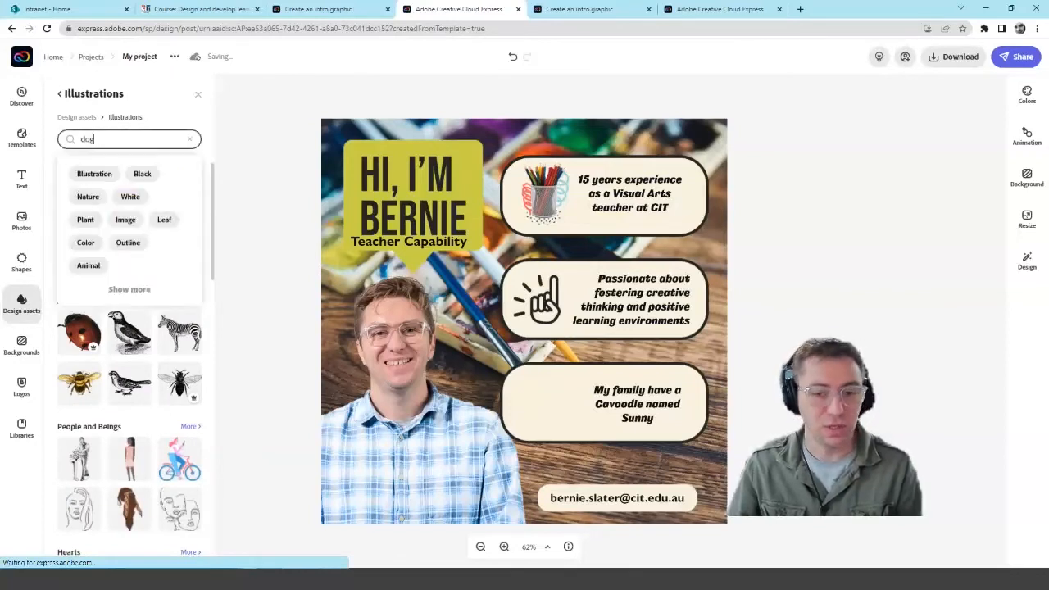
{"action": "type", "text": "g"}
{"action": "key", "text": "Return"}
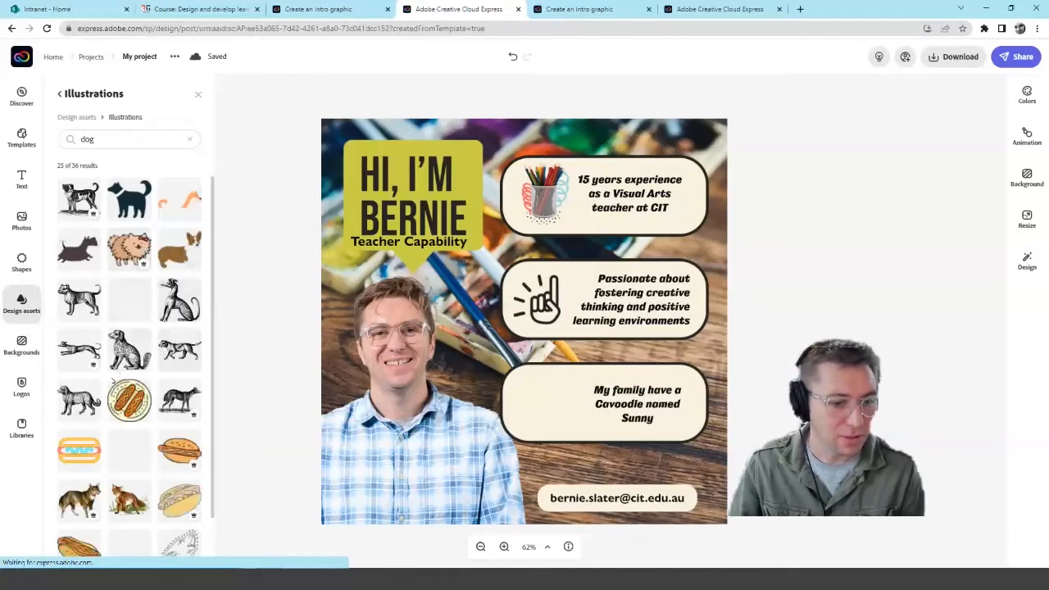
Add the engraved standing curly-haired dog illustration, shrink it, and place it beside the text in the third info box
{"action": "left_click", "coordinate": [76, 401]}
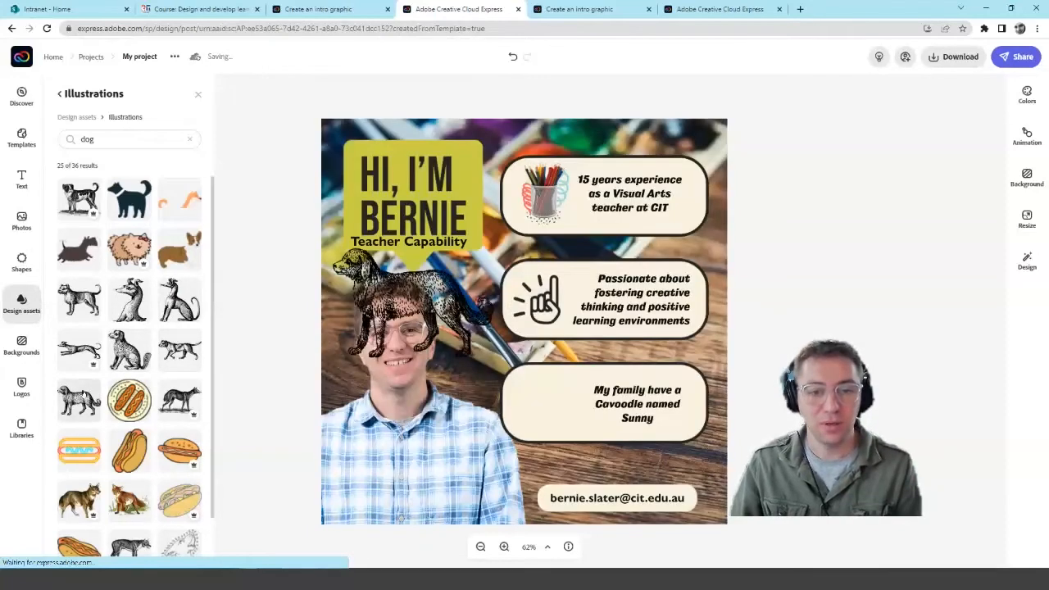
{"action": "left_click_drag", "start_coordinate": [427, 304], "coordinate": [537, 387]}
{"action": "left_click_drag", "start_coordinate": [615, 406], "coordinate": [547, 399]}
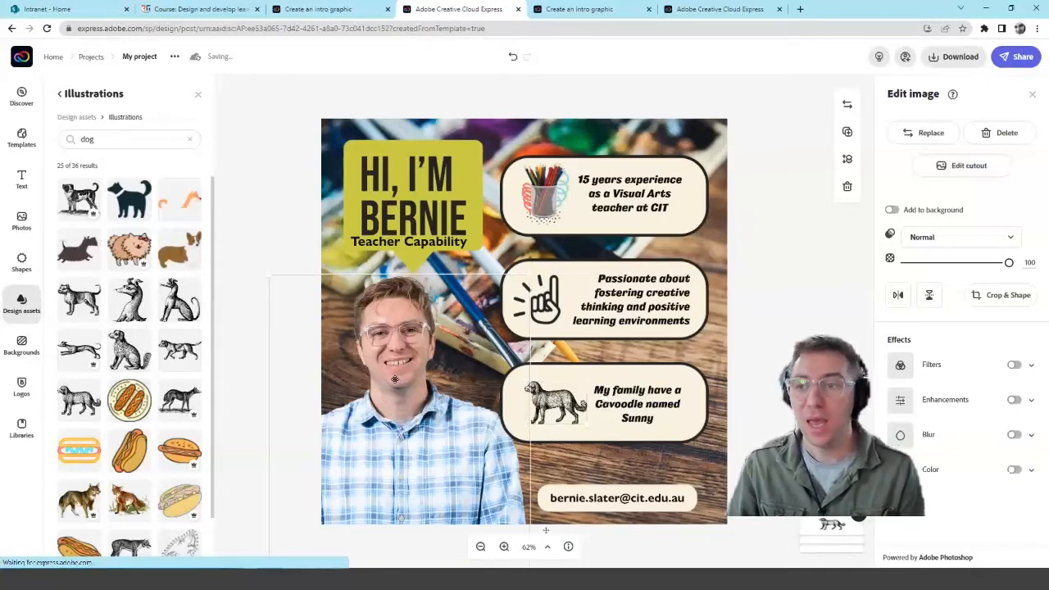
Replace the portrait with the green-shirt photo, scale it down, and position it below the speech bubble, beside the info boxes
{"action": "left_click", "coordinate": [929, 134]}
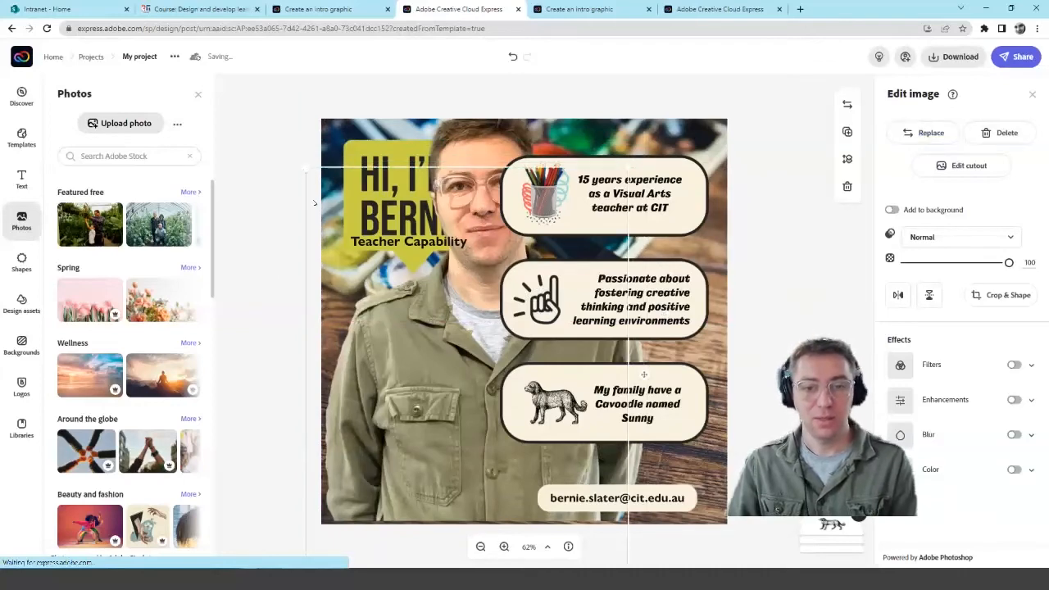
{"action": "left_click_drag", "start_coordinate": [315, 203], "coordinate": [363, 239]}
{"action": "left_click_drag", "start_coordinate": [470, 306], "coordinate": [284, 287]}
{"action": "left_click_drag", "start_coordinate": [394, 344], "coordinate": [393, 321]}
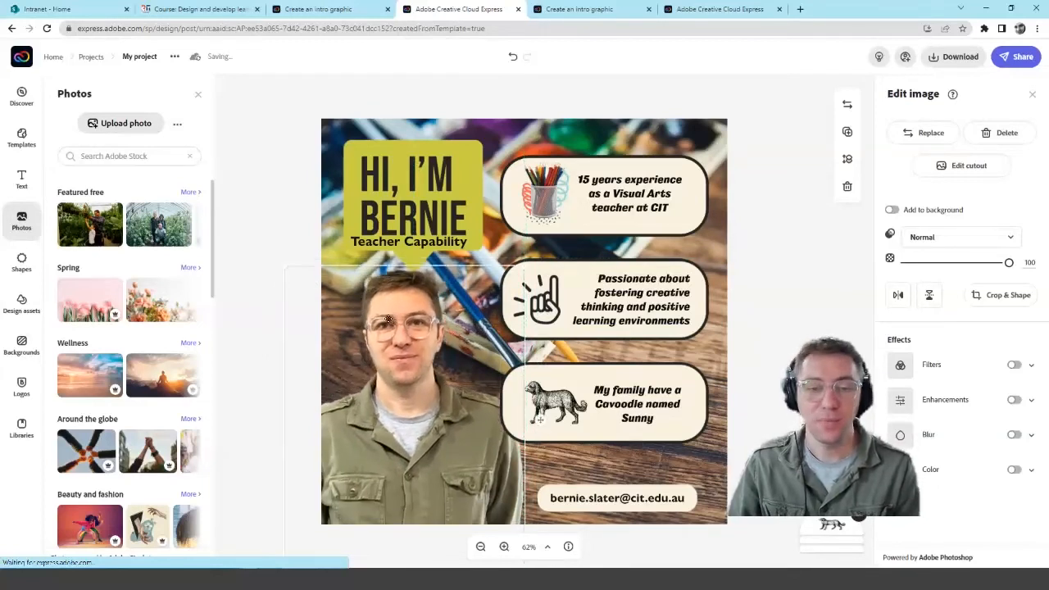
Edit the portrait's cutout and erase along the side of the face by the ear with brush size 20
{"action": "left_click", "coordinate": [966, 168]}
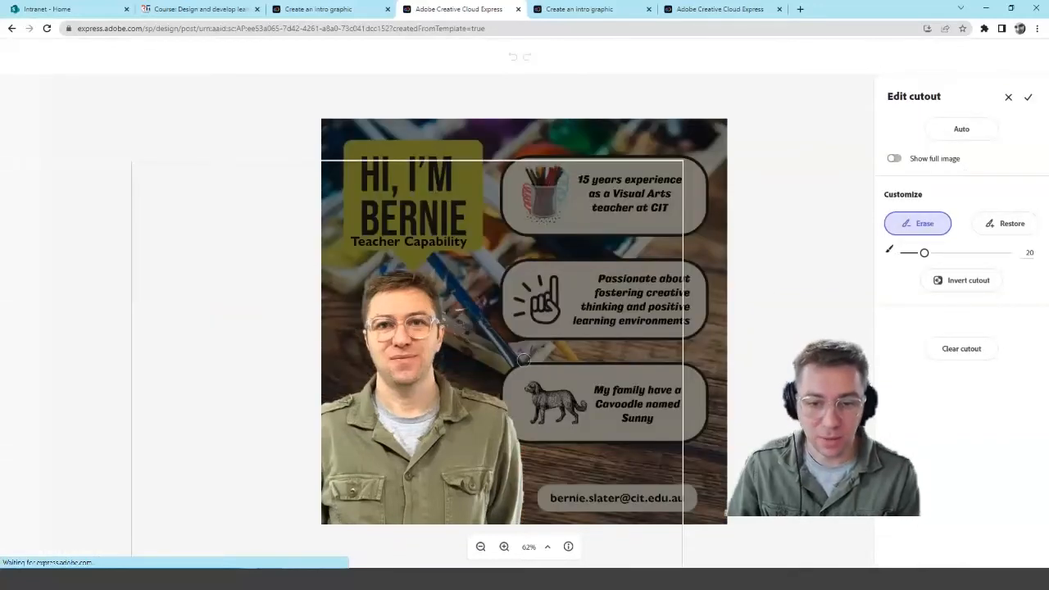
{"action": "mouse_move", "coordinate": [468, 336]}
{"action": "left_mouse_down"}
{"action": "mouse_move", "coordinate": [481, 298]}
{"action": "mouse_move", "coordinate": [457, 313]}
{"action": "mouse_move", "coordinate": [452, 336]}
{"action": "mouse_move", "coordinate": [473, 324]}
{"action": "mouse_move", "coordinate": [465, 329]}
{"action": "mouse_move", "coordinate": [448, 267]}
{"action": "mouse_move", "coordinate": [449, 316]}
{"action": "mouse_move", "coordinate": [447, 288]}
{"action": "mouse_move", "coordinate": [425, 268]}
{"action": "mouse_move", "coordinate": [478, 326]}
{"action": "mouse_move", "coordinate": [449, 301]}
{"action": "left_mouse_up"}
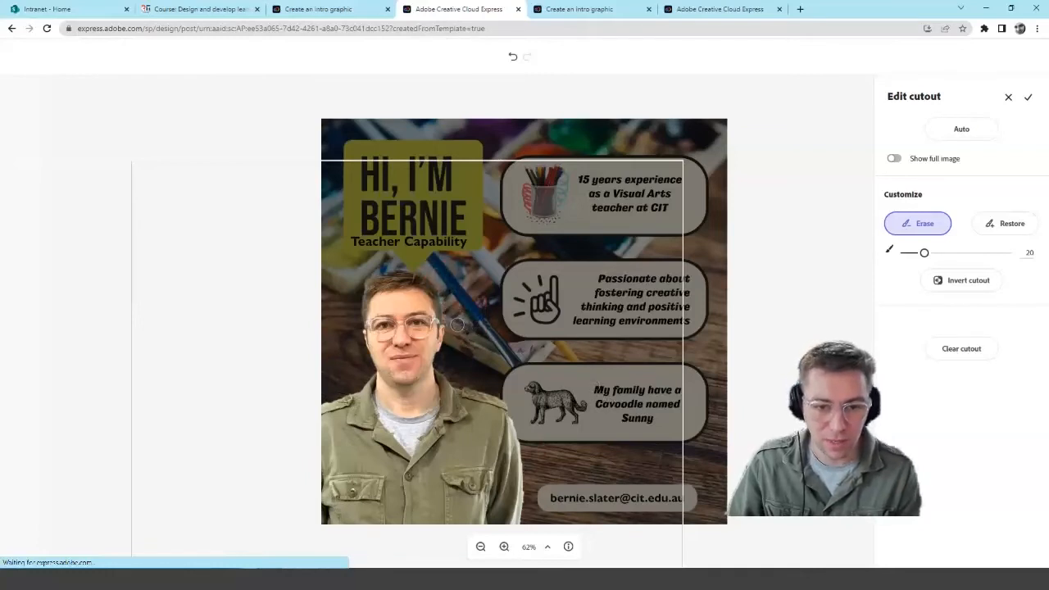
{"action": "left_click_drag", "start_coordinate": [452, 323], "coordinate": [451, 322]}
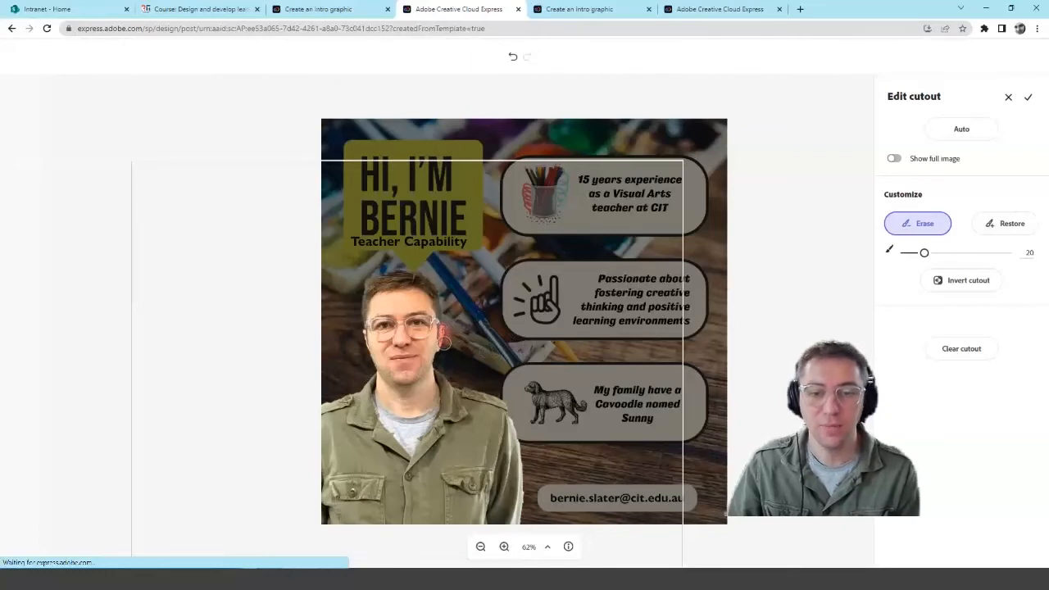
Restore the ear area of the portrait's cutout, set the erase brush size to 15, and apply the cutout edits
{"action": "left_click", "coordinate": [1004, 224]}
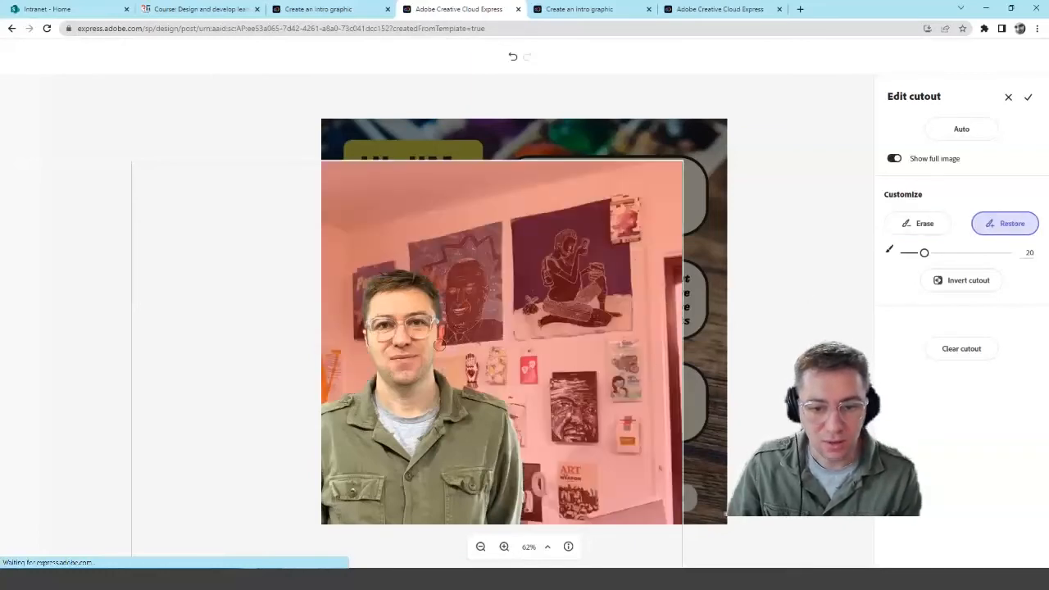
{"action": "mouse_move", "coordinate": [440, 344]}
{"action": "left_mouse_down"}
{"action": "mouse_move", "coordinate": [431, 345]}
{"action": "mouse_move", "coordinate": [441, 330]}
{"action": "left_mouse_up"}
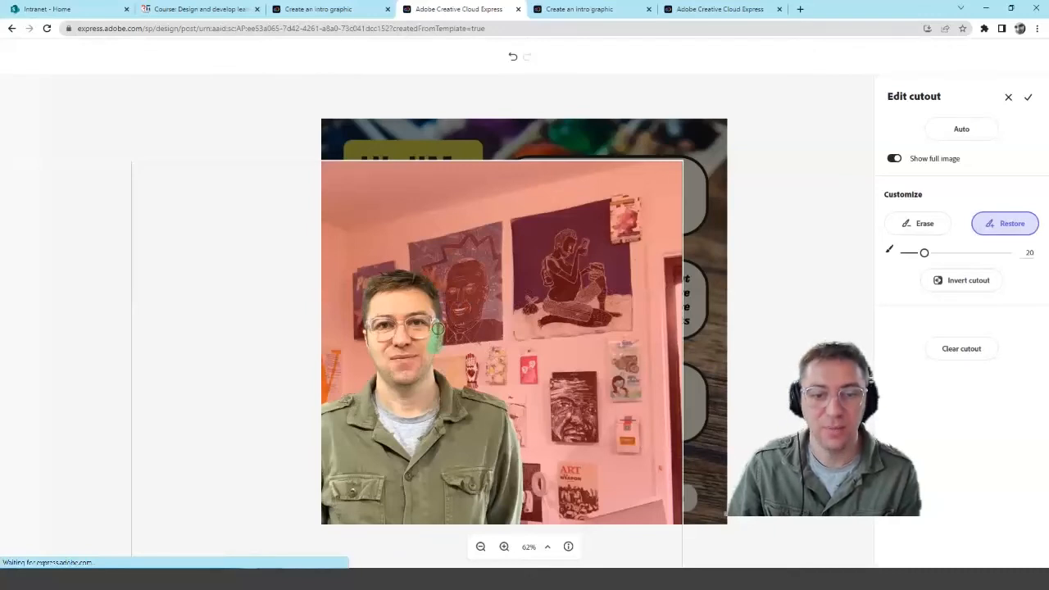
{"action": "left_click", "coordinate": [918, 224]}
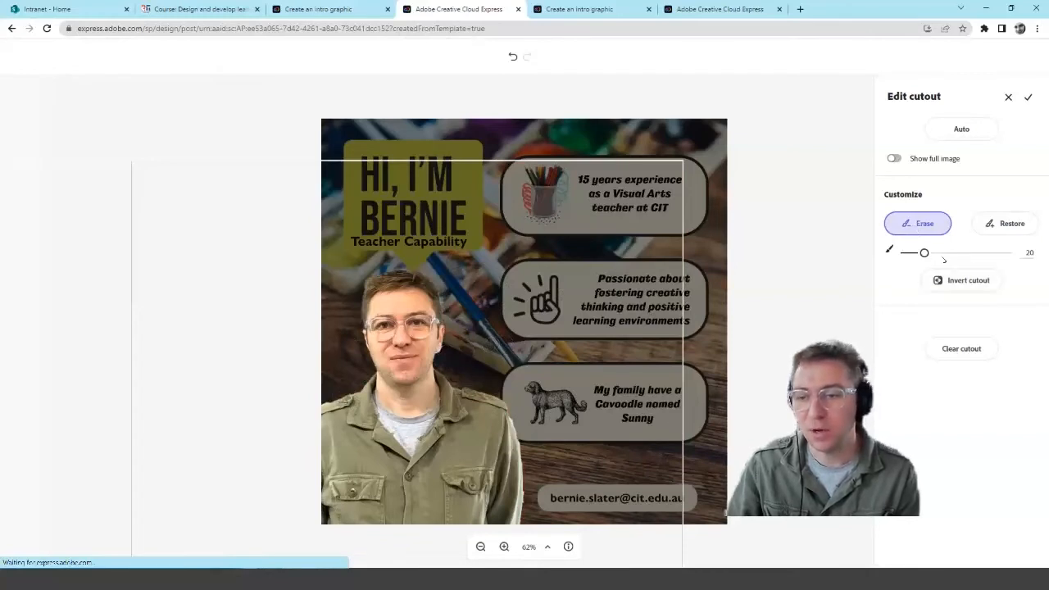
{"action": "mouse_move", "coordinate": [923, 252]}
{"action": "left_mouse_down"}
{"action": "mouse_move", "coordinate": [913, 254]}
{"action": "mouse_move", "coordinate": [952, 254]}
{"action": "mouse_move", "coordinate": [919, 255]}
{"action": "left_mouse_up"}
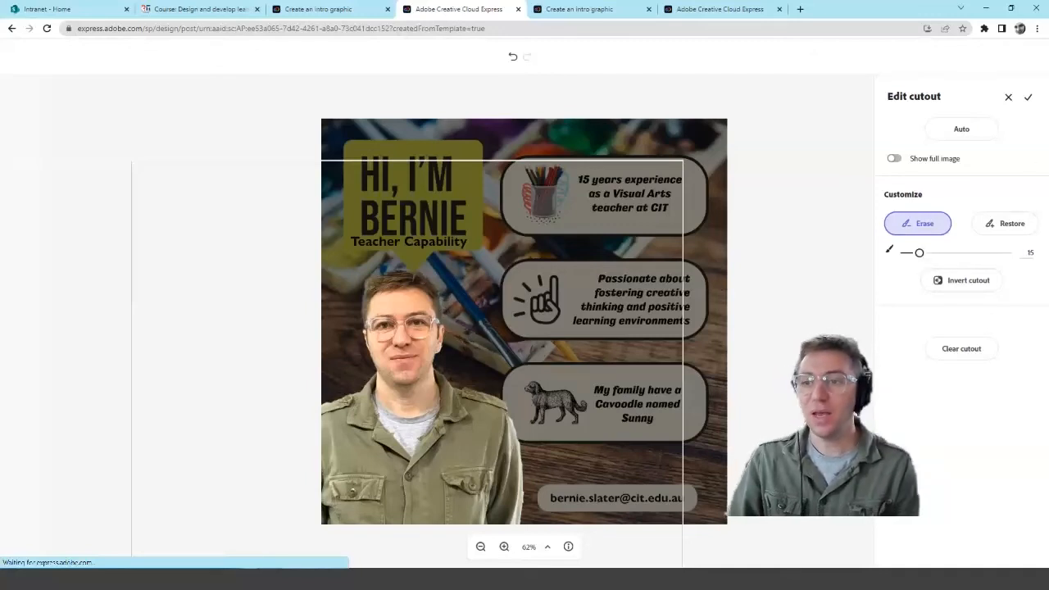
{"action": "left_click", "coordinate": [1028, 98]}
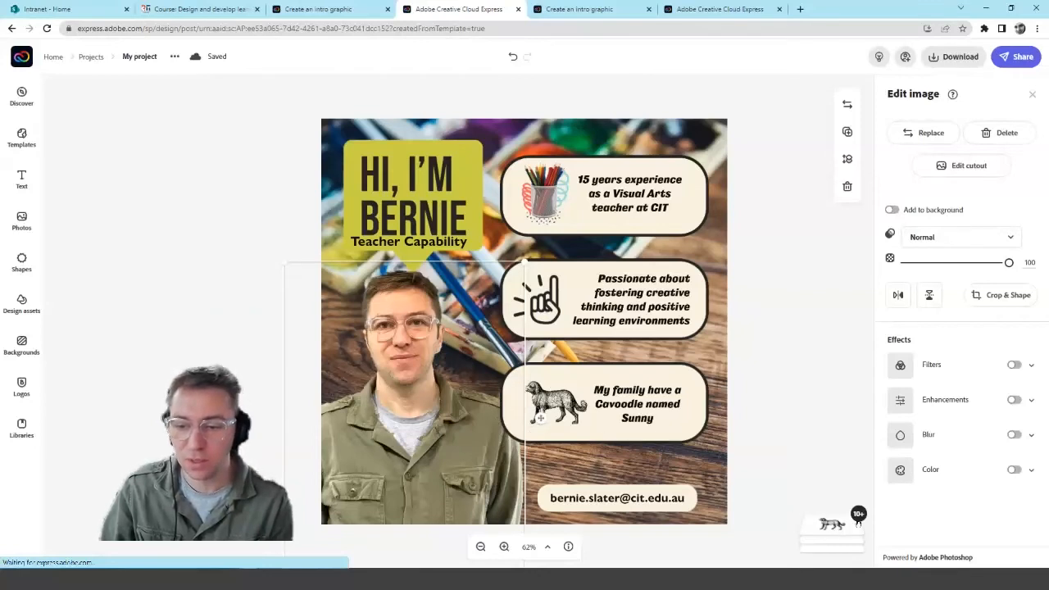
Try moving the portrait layer above the info box layers, and return it to just above the speech bubble layer
{"action": "left_click", "coordinate": [857, 515]}
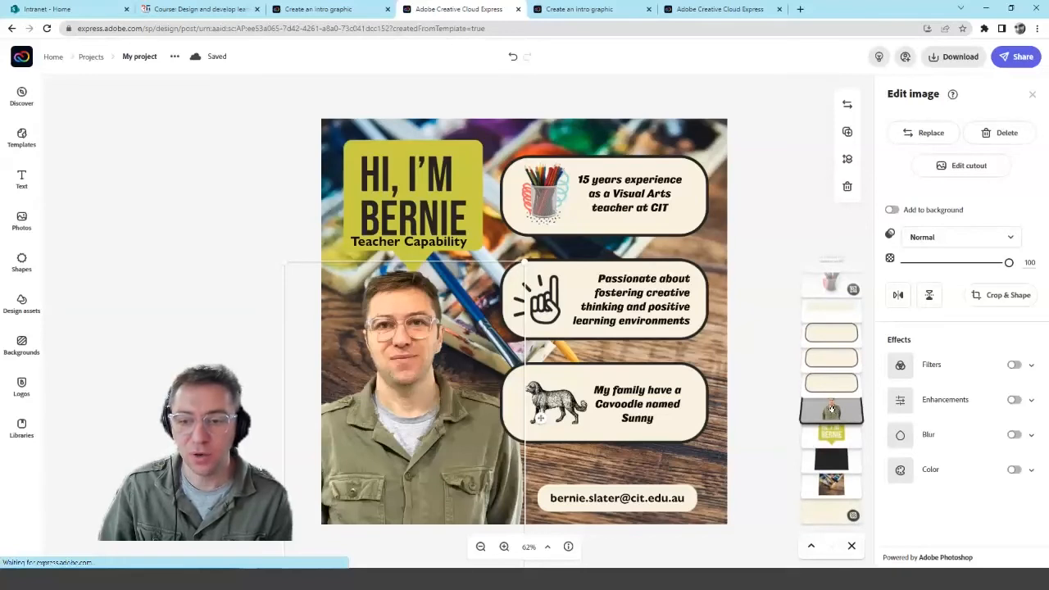
{"action": "left_click_drag", "start_coordinate": [831, 408], "coordinate": [828, 306]}
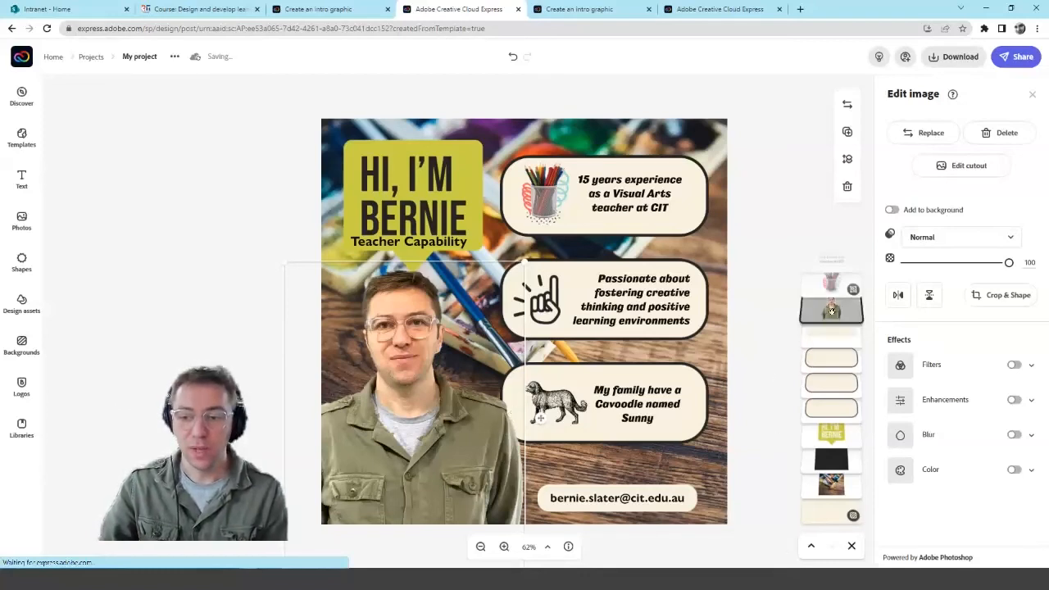
{"action": "left_click_drag", "start_coordinate": [832, 313], "coordinate": [836, 414]}
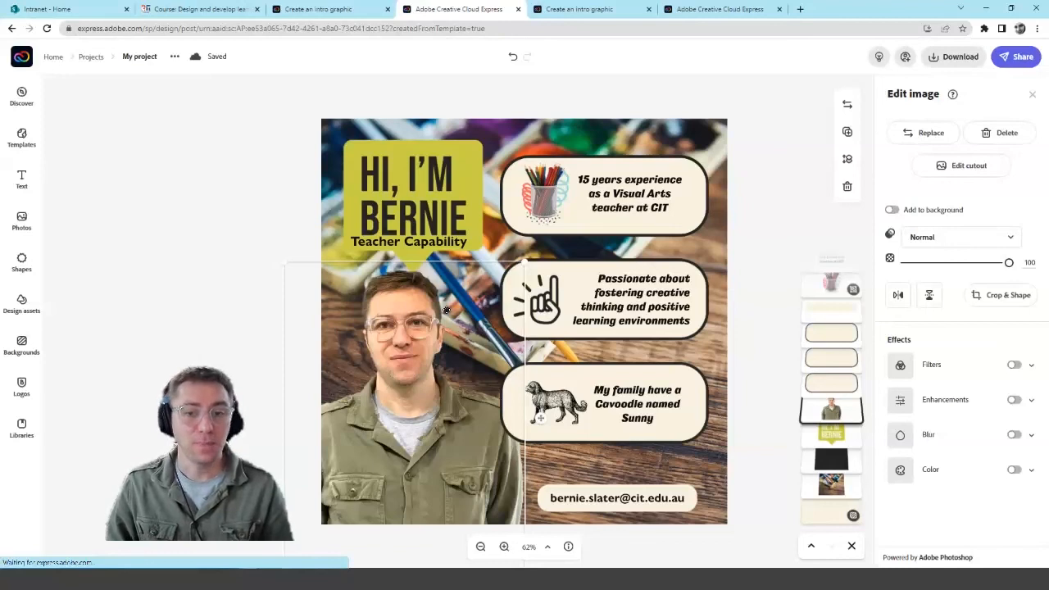
Select the background photo, and open the download options for the finished graphic
{"action": "left_click", "coordinate": [565, 137]}
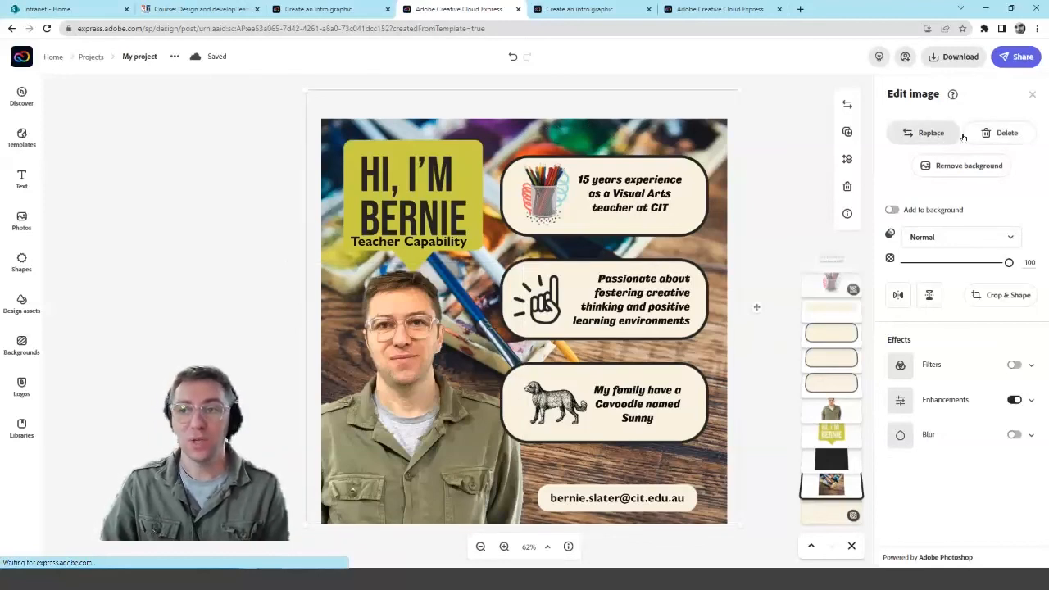
{"action": "left_click", "coordinate": [959, 58]}
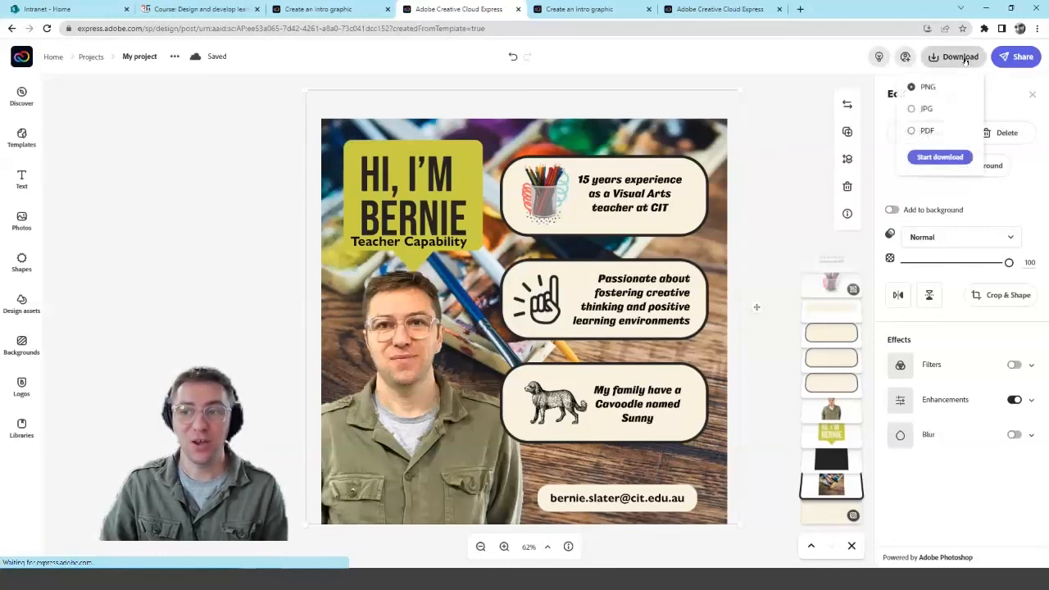